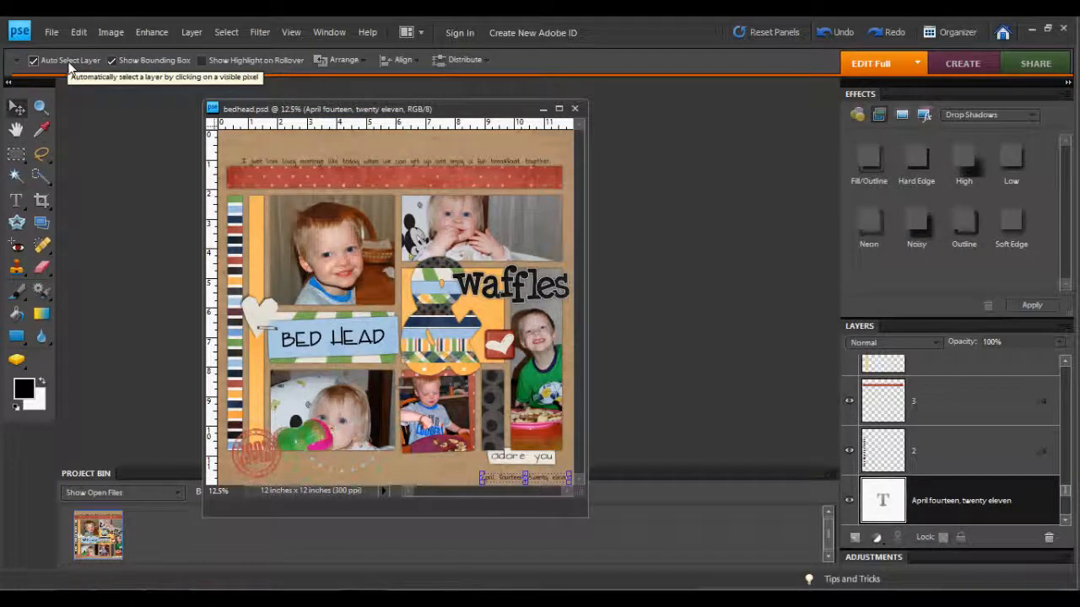
Step: Use Auto Select Layer to select the upper-left photo, the upper-right photo and the Bed Head label in turn
left_click(313, 233)
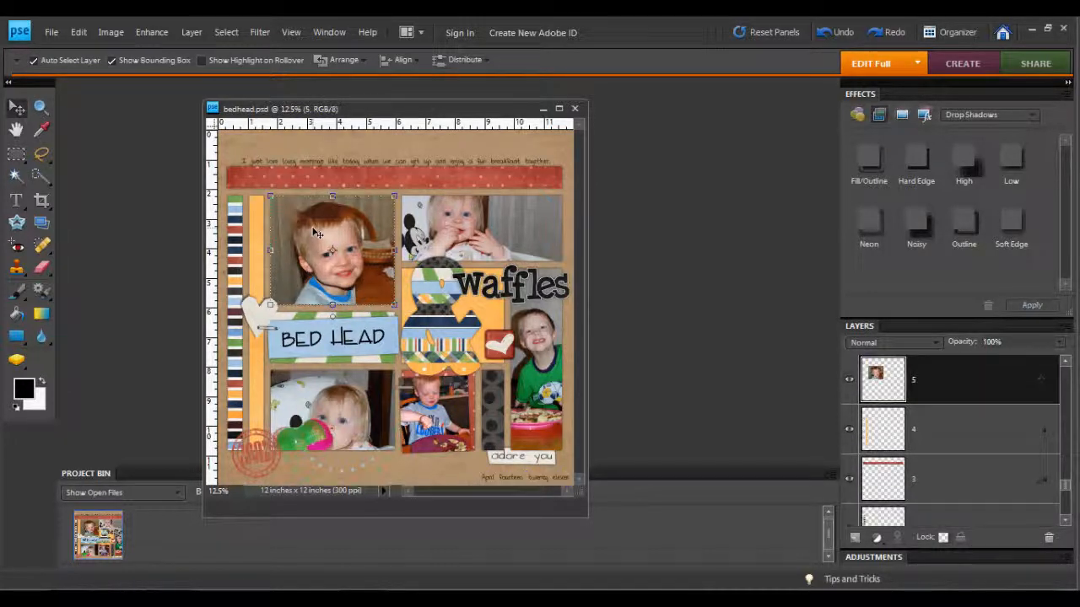
left_click(464, 225)
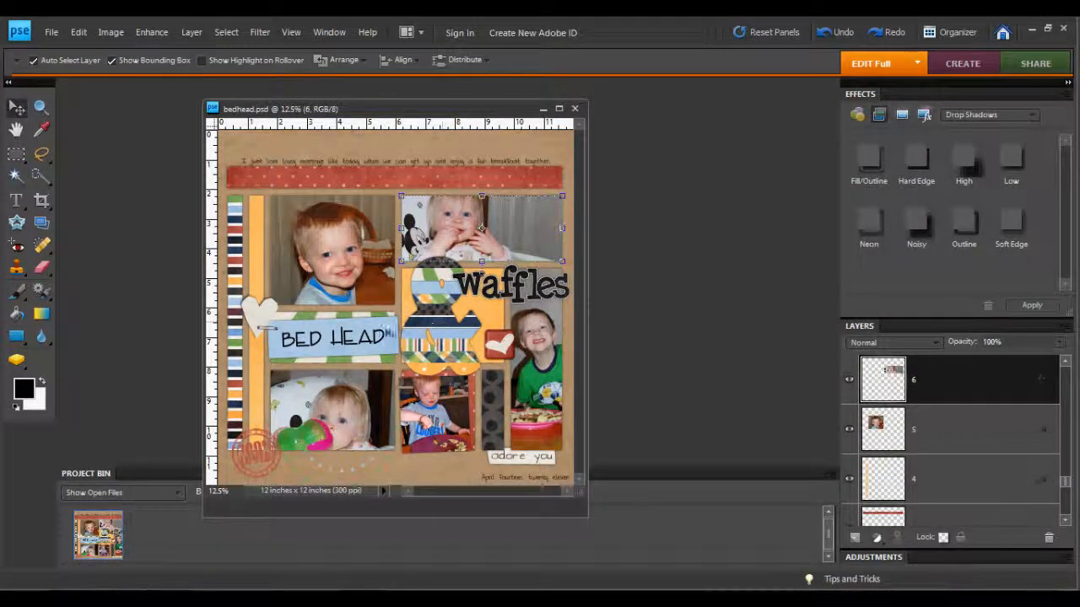
left_click(395, 324)
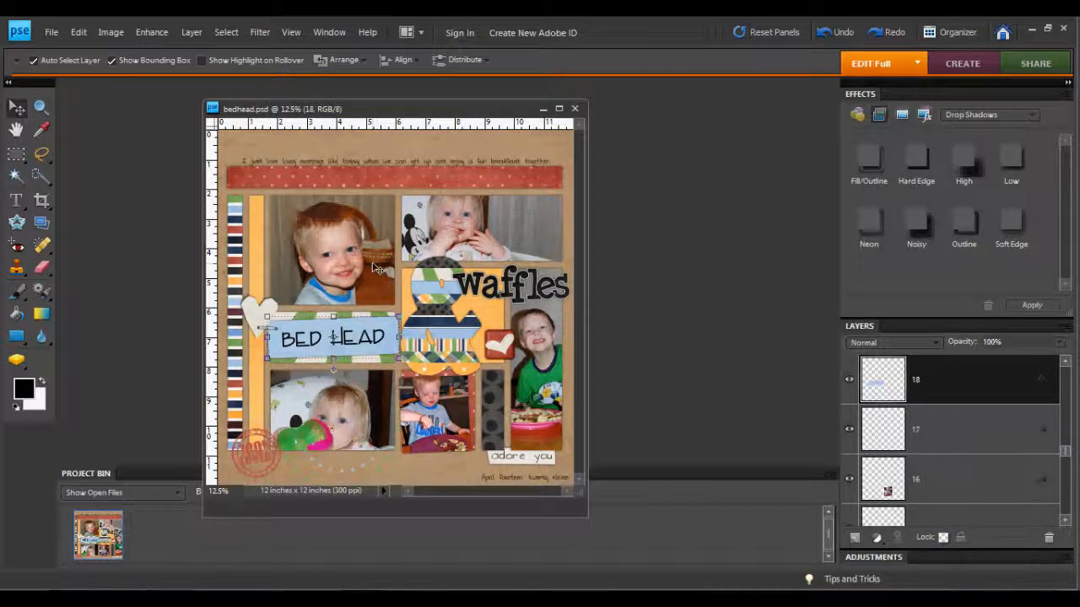
Step: Try shifting the upper-left photo slightly to the right, then undo the move
left_click(332, 228)
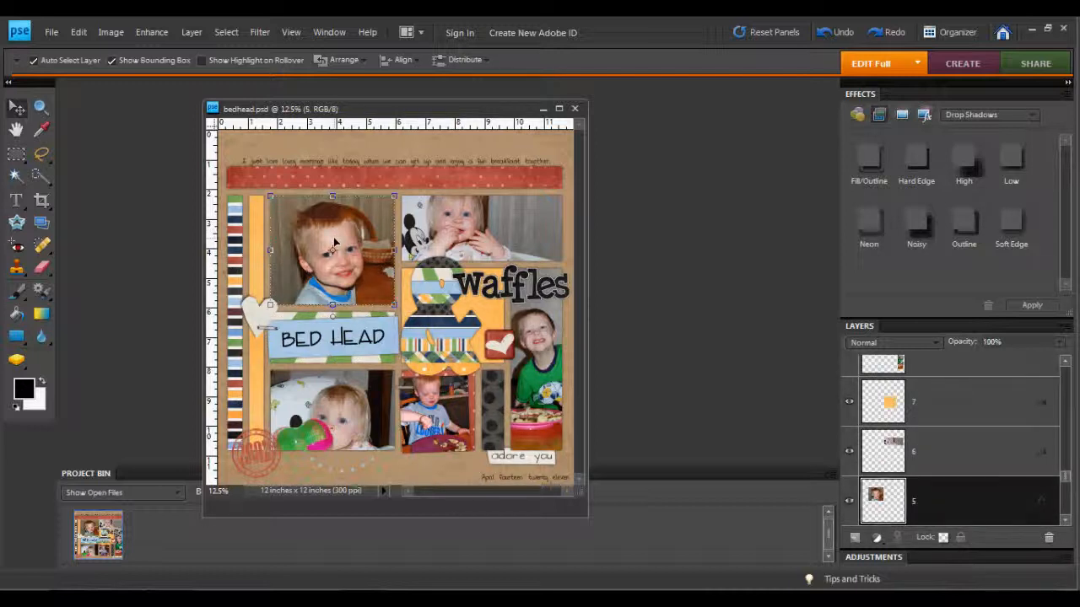
mouse_move(334, 244)
left_mouse_down()
mouse_move(361, 215)
mouse_move(318, 202)
mouse_move(306, 279)
mouse_move(338, 257)
mouse_move(291, 203)
mouse_move(383, 169)
mouse_move(337, 243)
left_mouse_up()
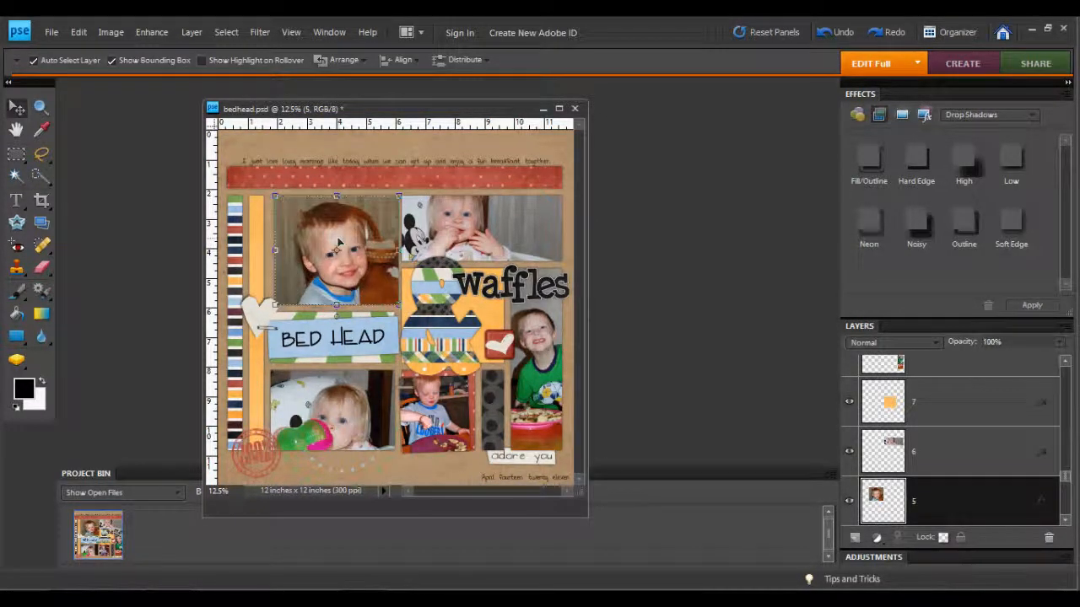
key("ctrl+z")
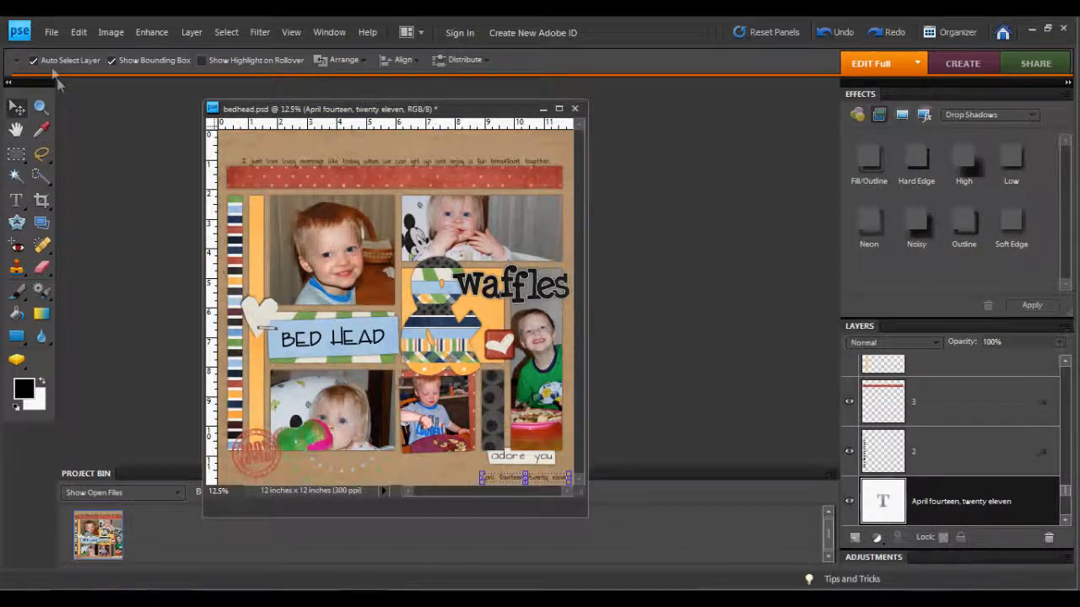
Step: Disable Auto Select Layer, try to move the photo below the ampersand, and enable Auto Select Layer again
left_click(48, 65)
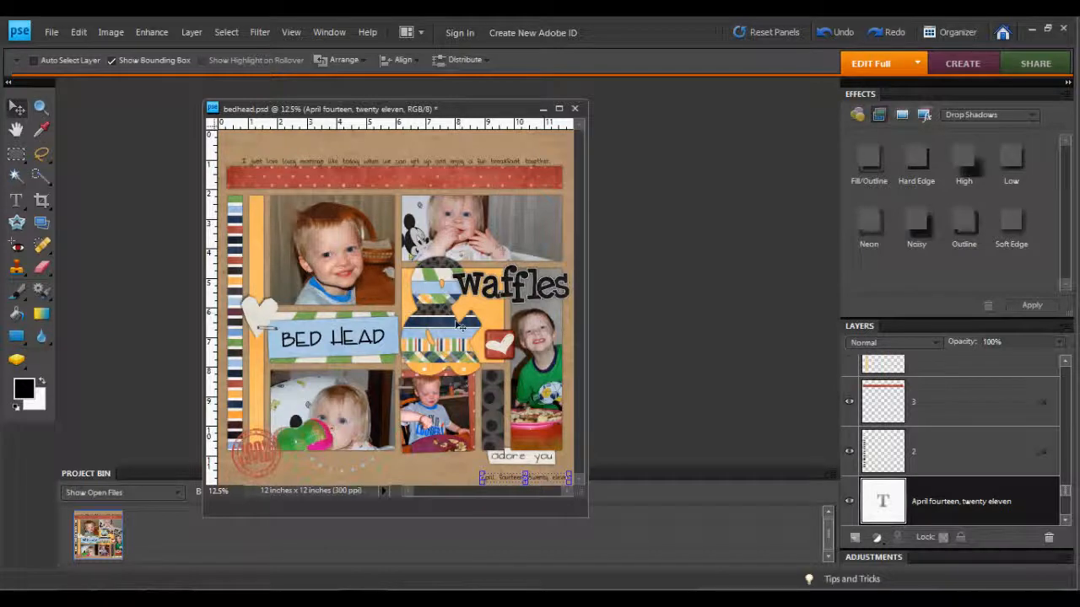
key("Left")
mouse_move(426, 411)
left_mouse_down()
mouse_move(331, 329)
mouse_move(375, 413)
mouse_move(355, 405)
mouse_move(418, 407)
left_mouse_up()
left_click(65, 61)
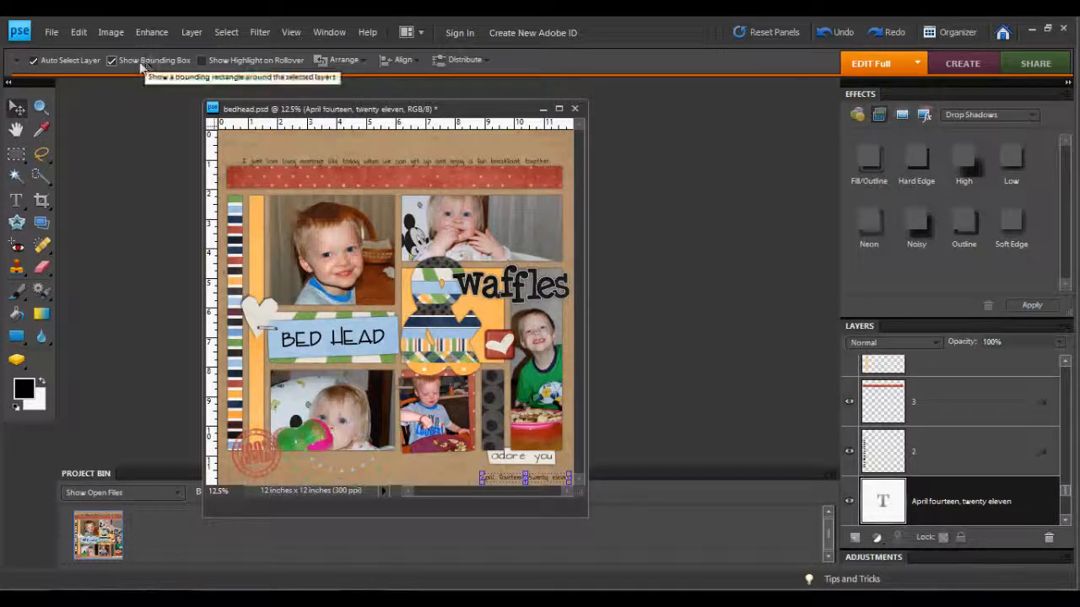
Step: Hide the bounding box, then move the upper-right photo up and the upper-left photo down
left_click(314, 222)
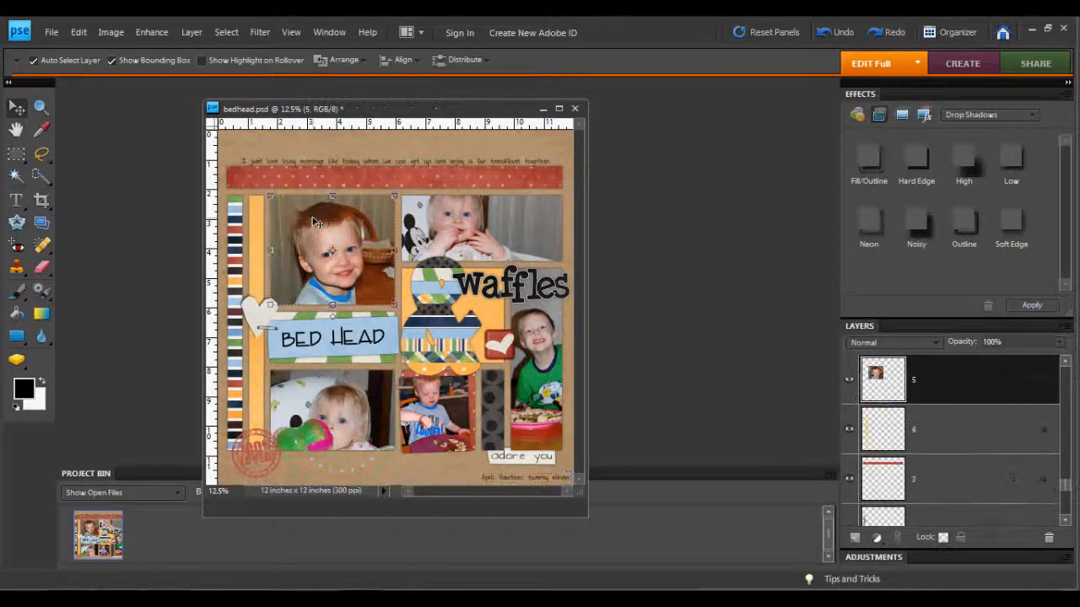
left_click(113, 60)
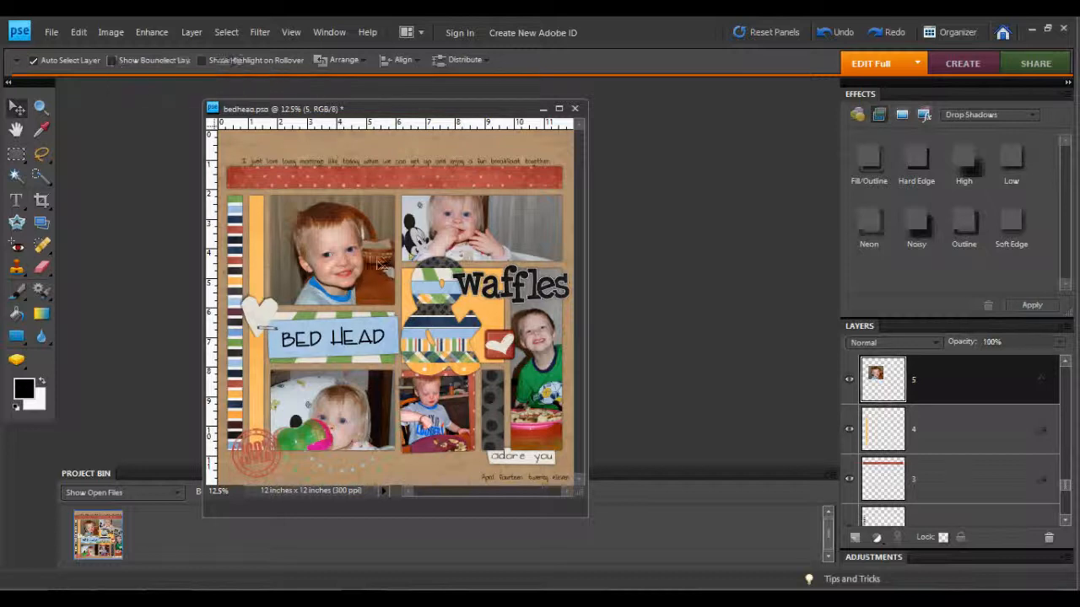
left_click(479, 227)
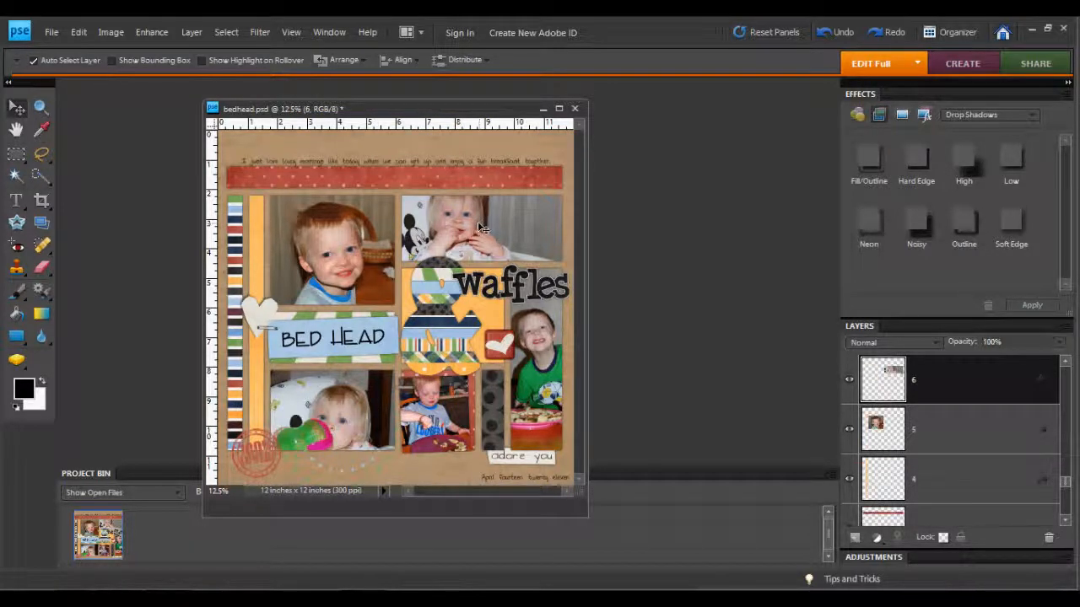
mouse_move(479, 226)
left_mouse_down()
mouse_move(506, 205)
mouse_move(451, 245)
mouse_move(492, 226)
mouse_move(481, 228)
left_mouse_up()
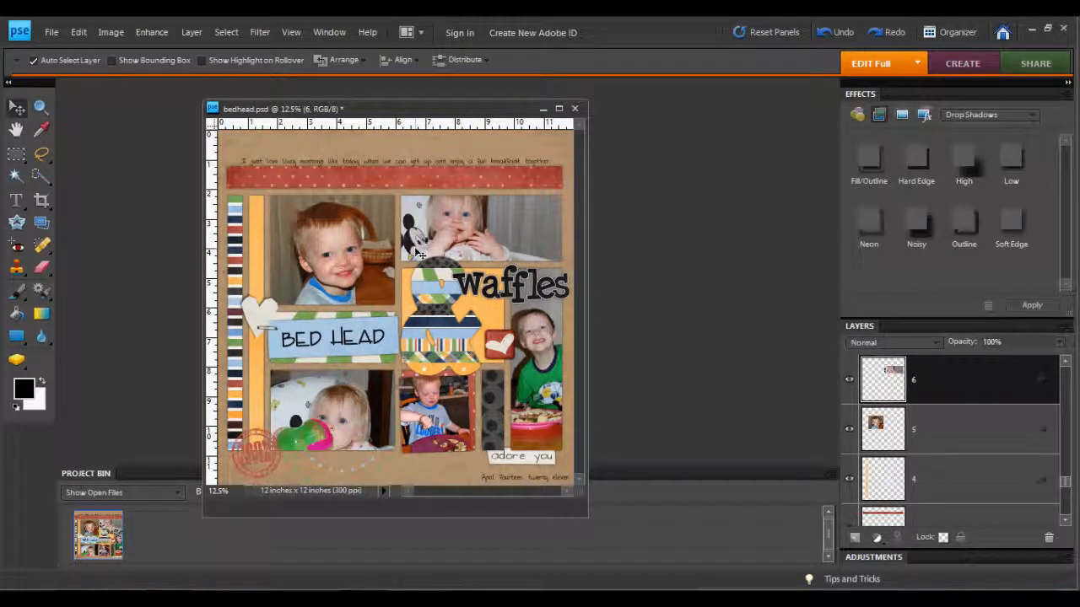
left_click_drag(429, 243, 380, 247)
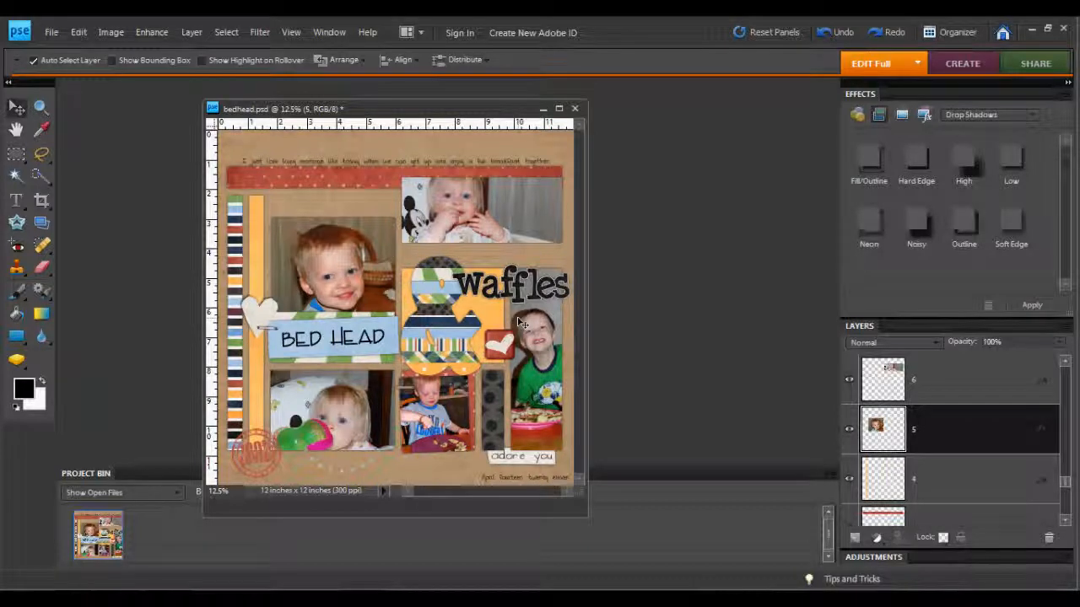
Step: Undo the moves of the two upper photos and show the bounding box again
key("ctrl+z")
key("ctrl+z")
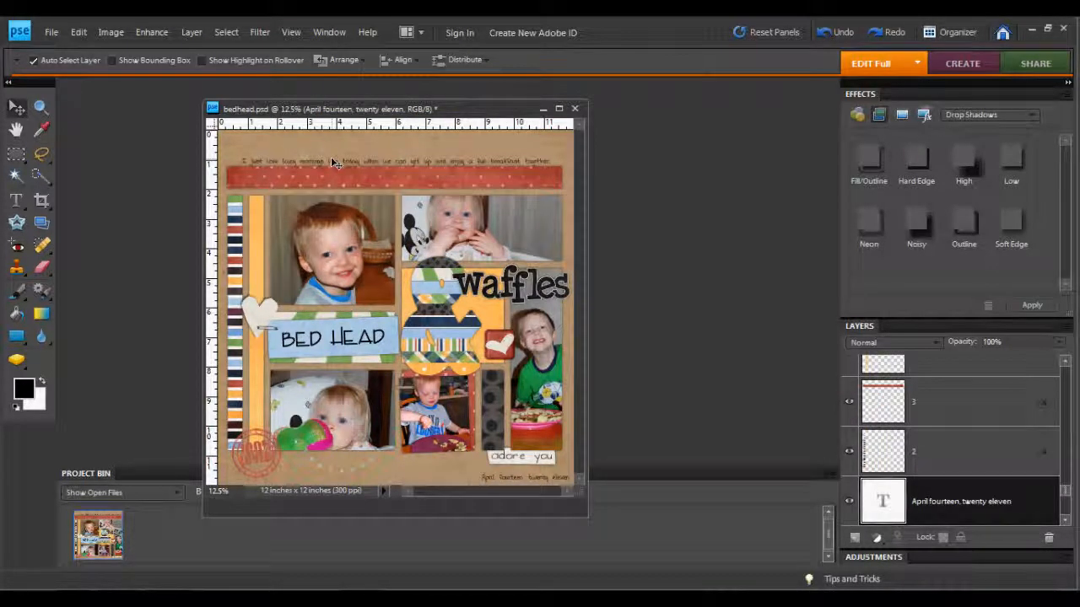
left_click(155, 60)
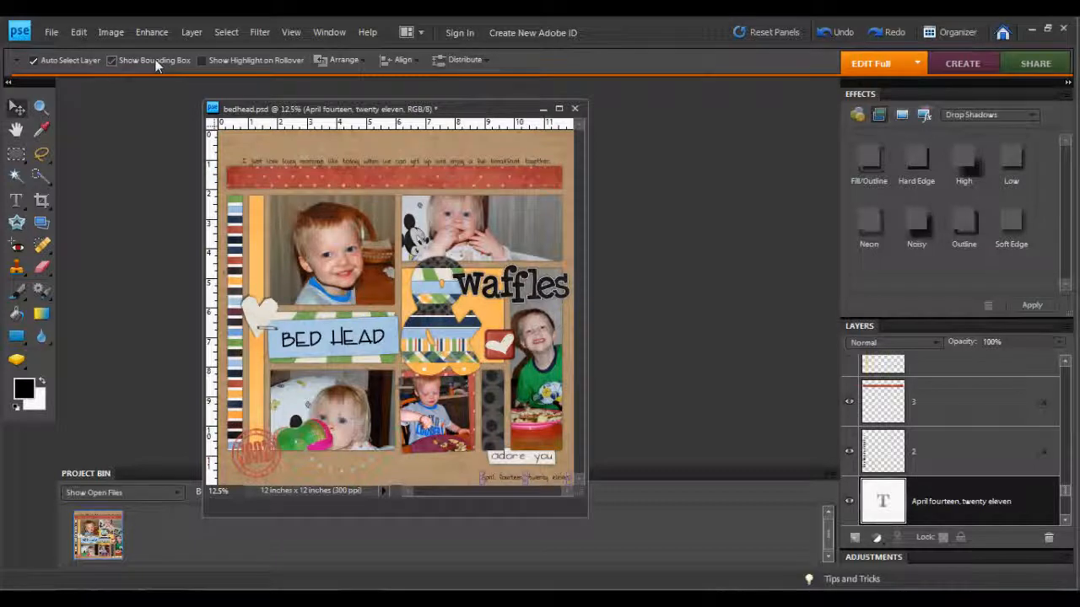
Step: Try enlarging the upper-left photo proportionally to 106% by its corner, then cancel the transform
left_click(309, 206)
mouse_move(270, 196)
left_mouse_down()
mouse_move(241, 166)
mouse_move(262, 188)
left_mouse_up()
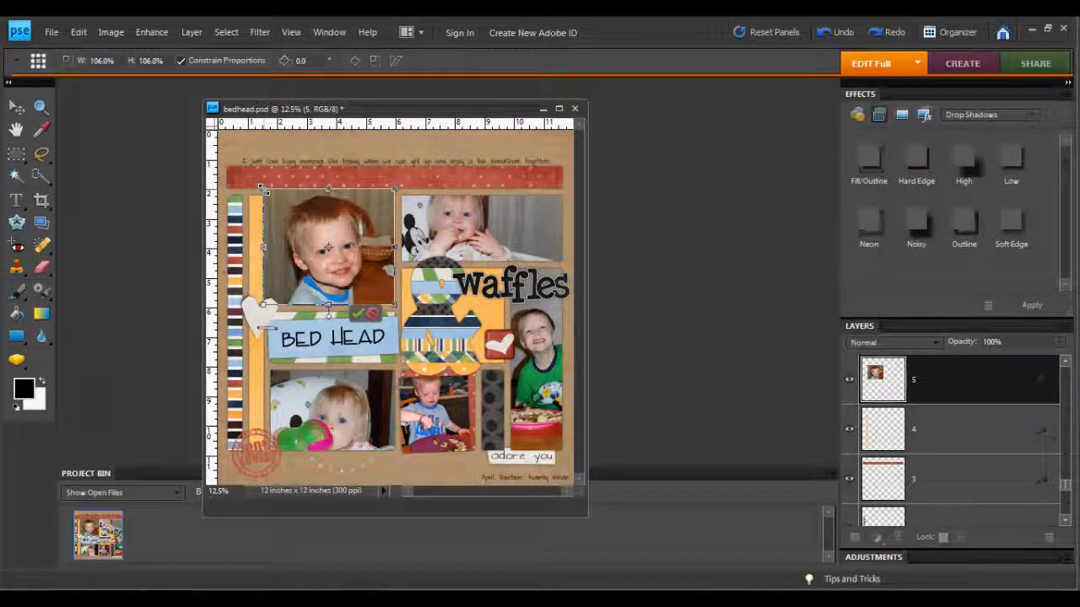
left_click(372, 314)
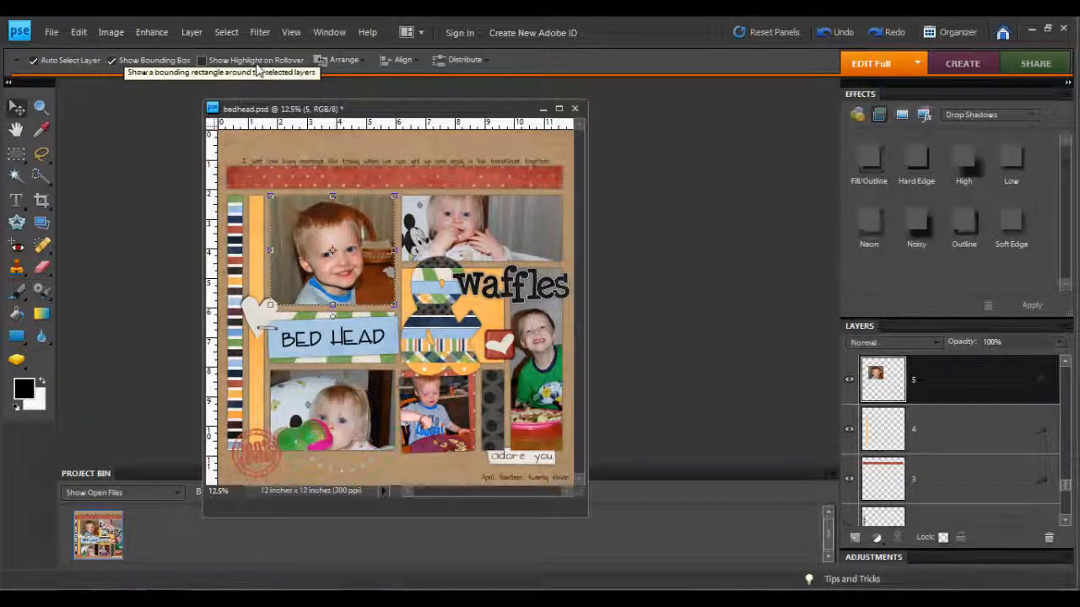
Step: Enable Show Highlight on Rollover and use it to select the tall photo, the lower-left photo and the staple on the Bed Head label
left_click(203, 62)
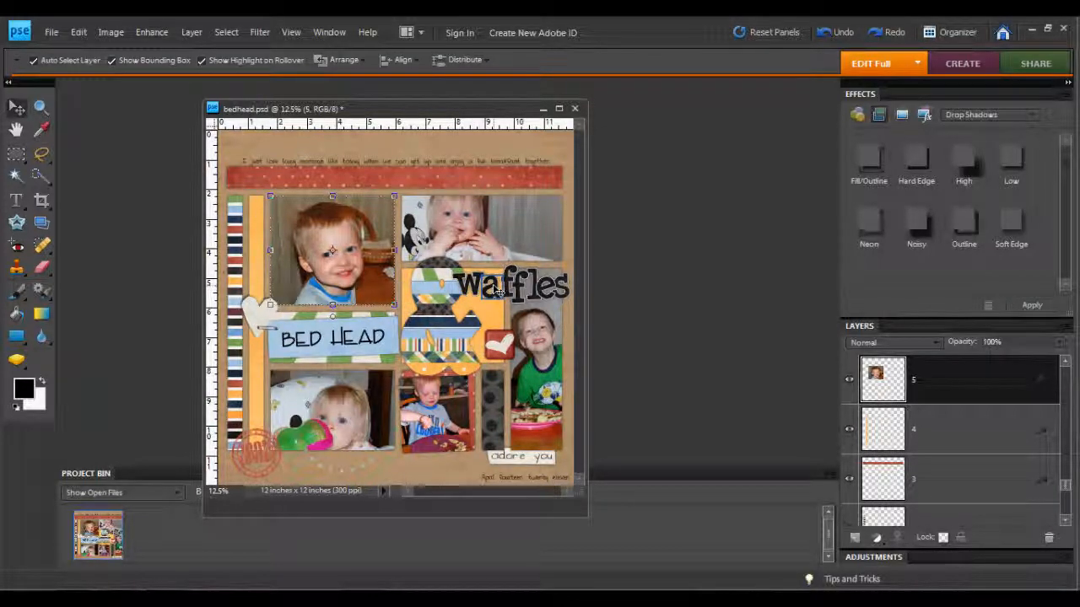
left_click(540, 347)
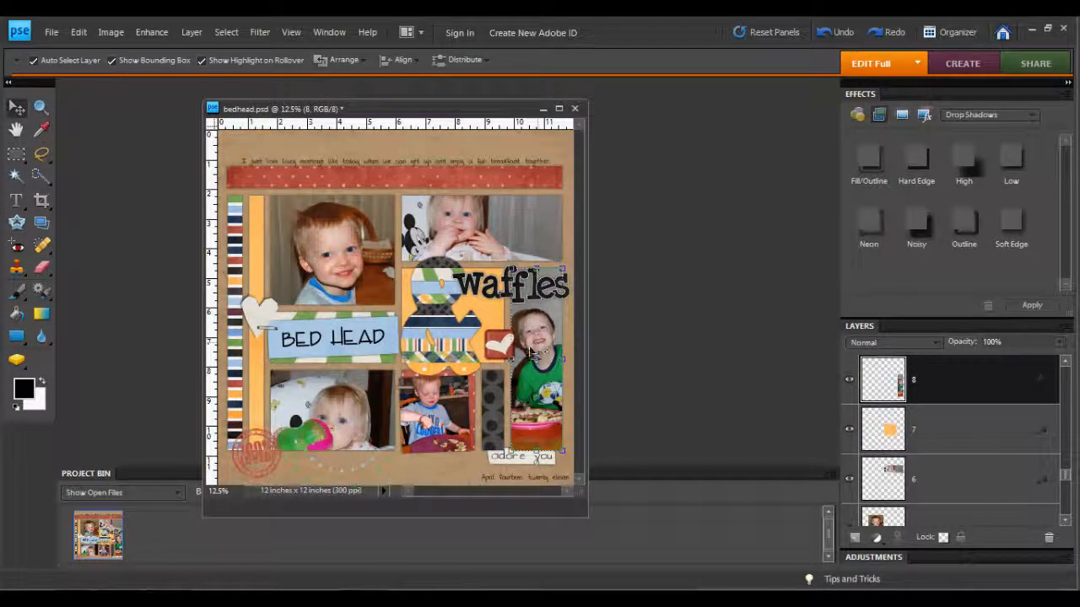
left_click(343, 413)
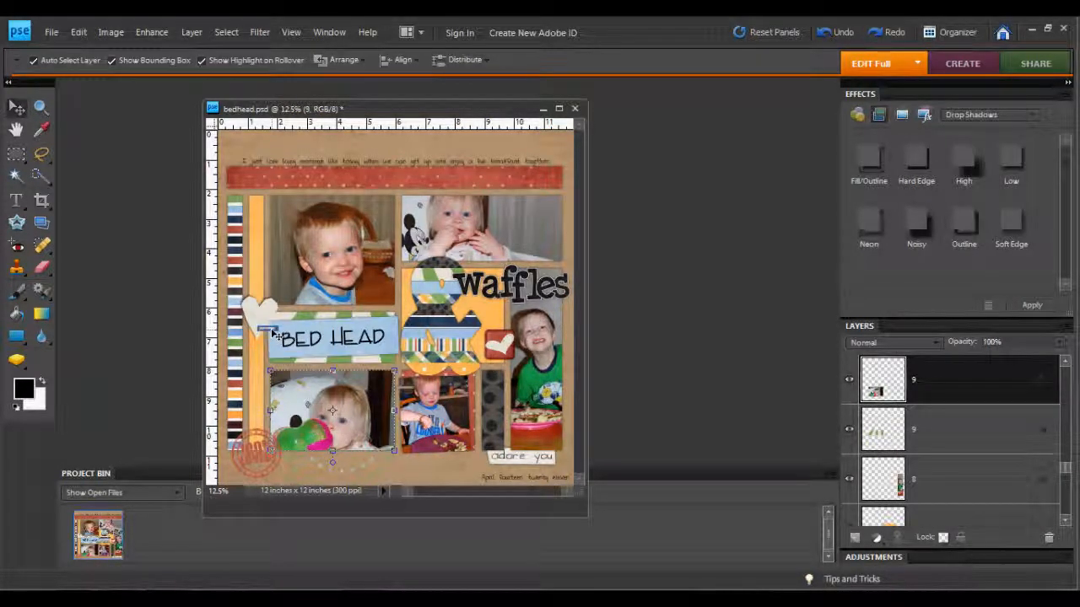
left_click(272, 333)
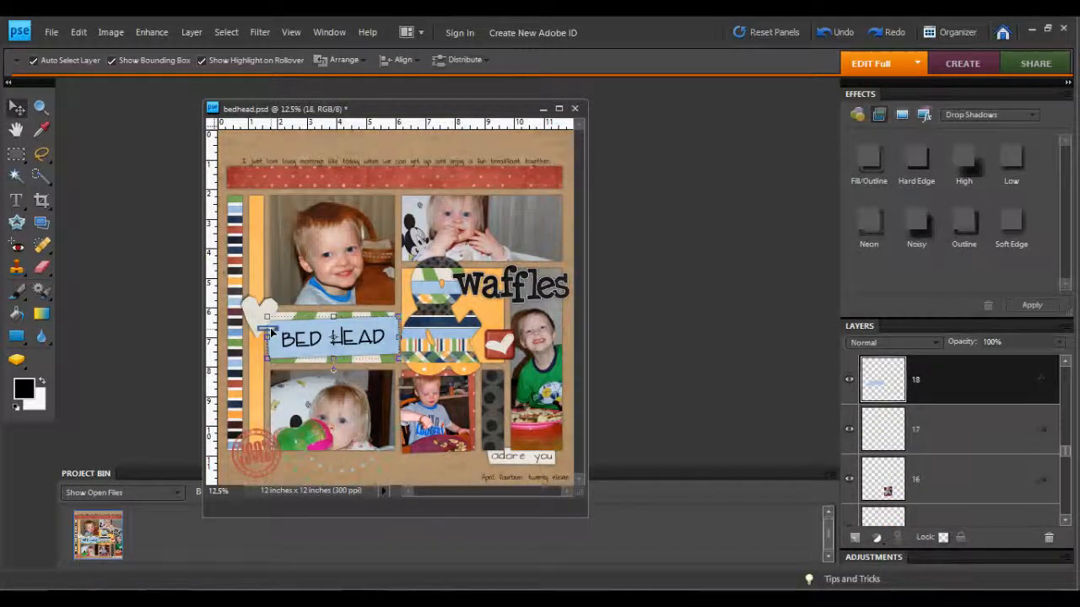
left_click(272, 332)
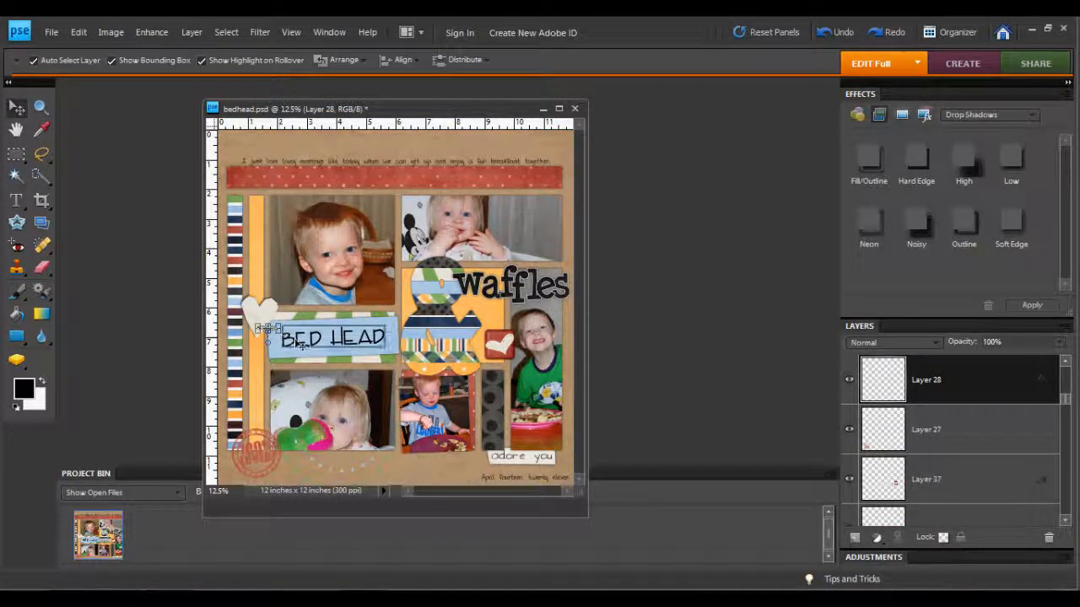
left_click(271, 332)
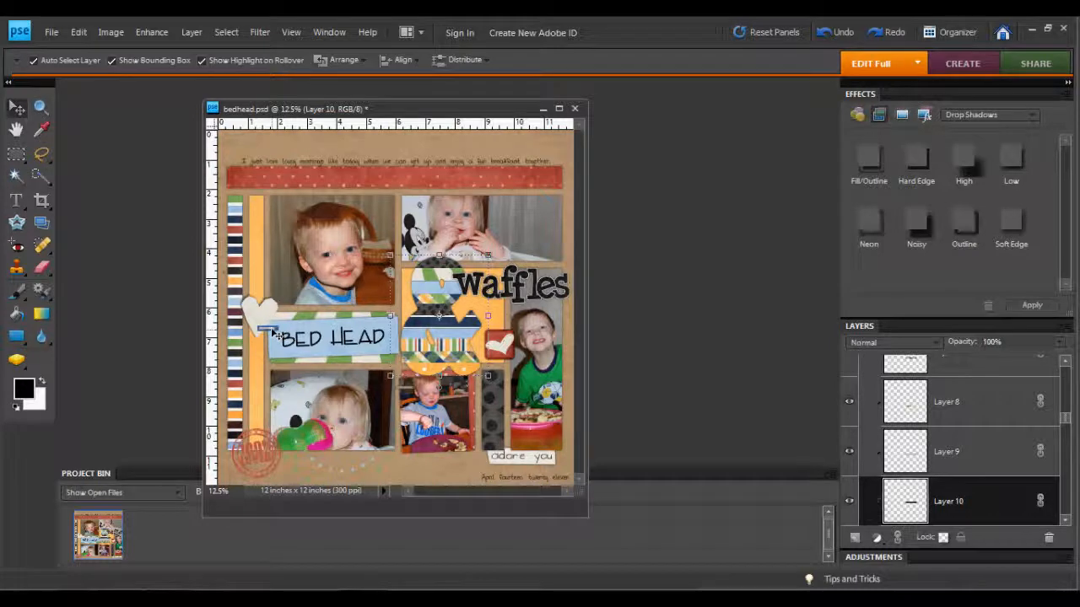
left_click(270, 327)
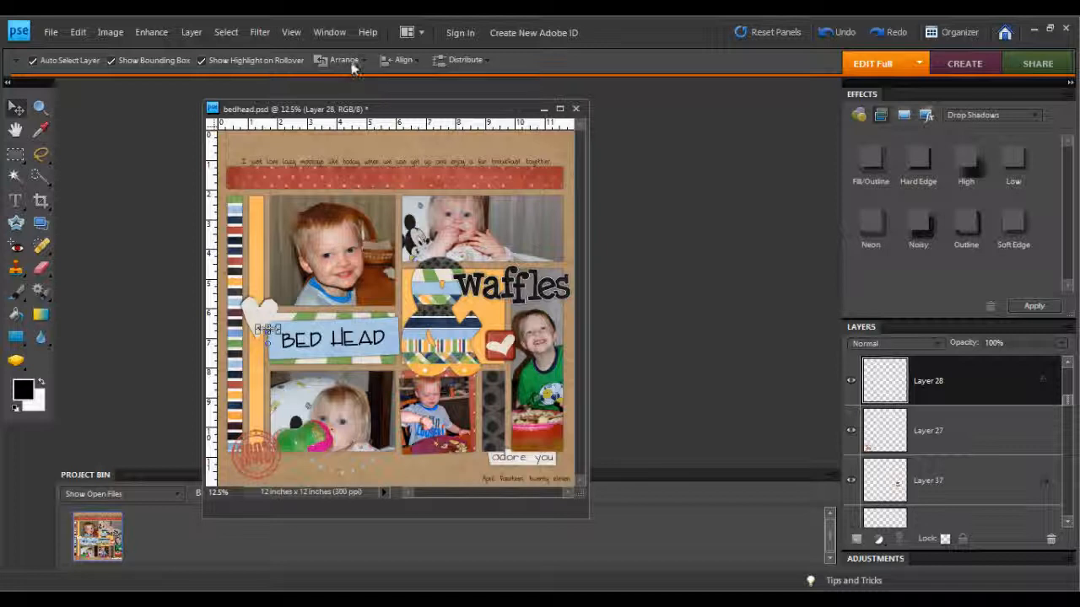
Step: Bring the tall photo beneath the word "waffles" to the front of the layer stack
left_click(548, 338)
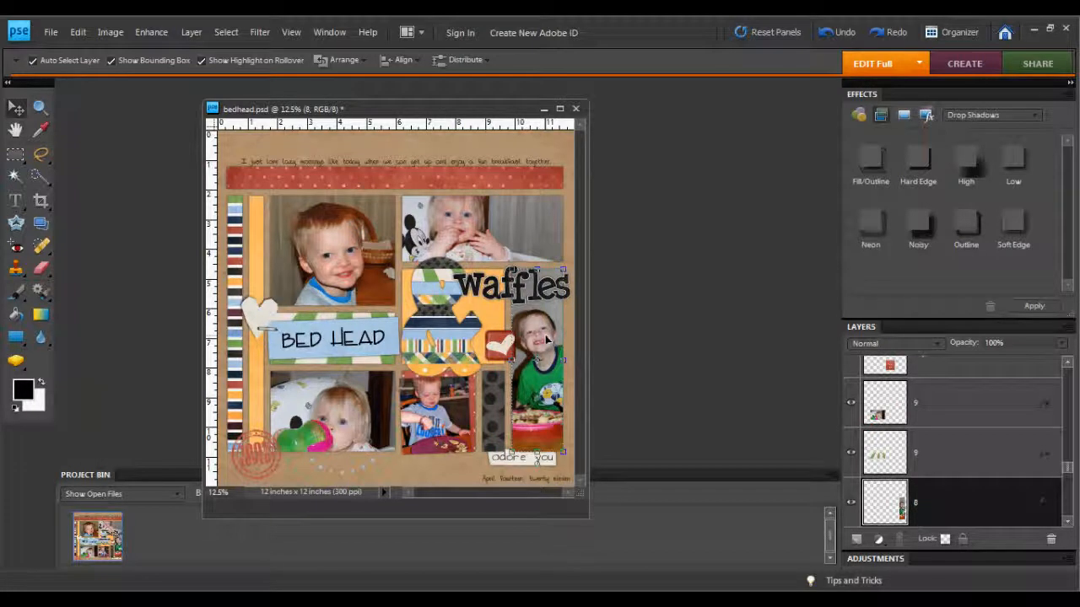
left_click(365, 60)
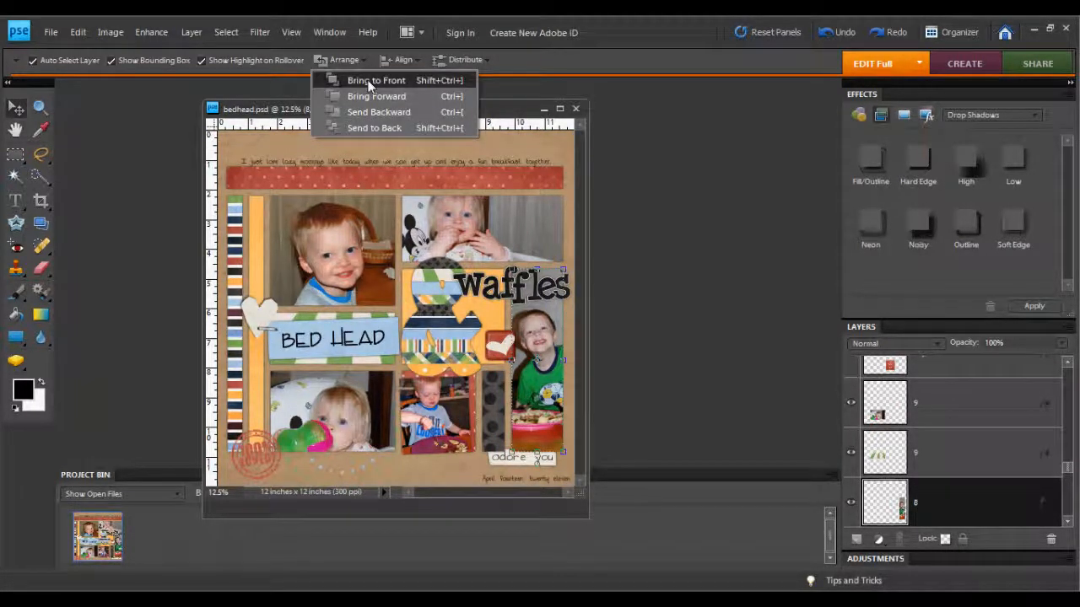
left_click(372, 81)
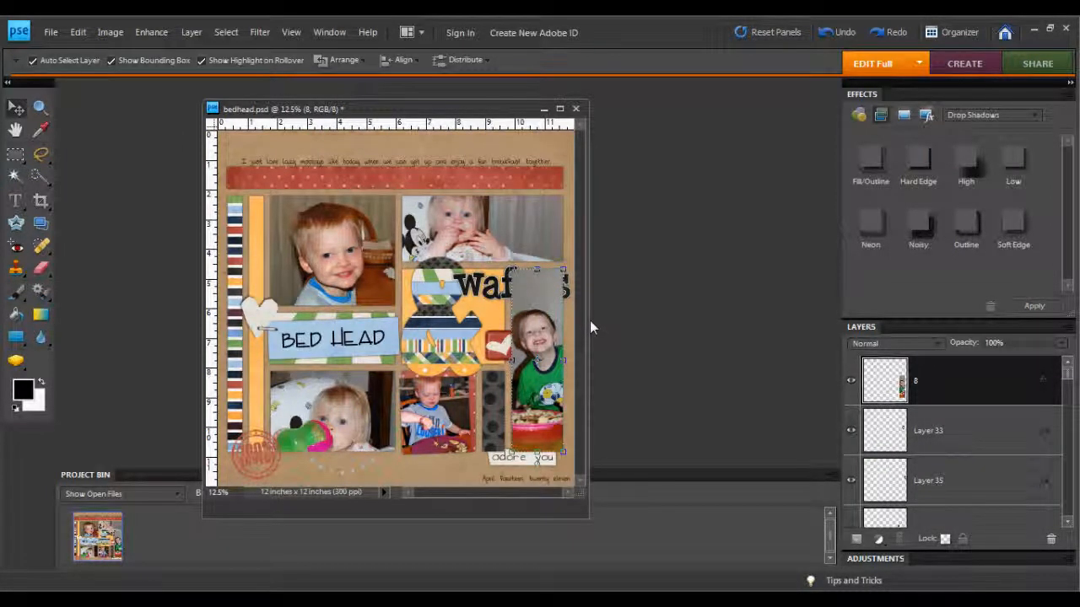
Step: Send the tall photo to the very back of the layer stack, then bring it to the front again
left_click(361, 62)
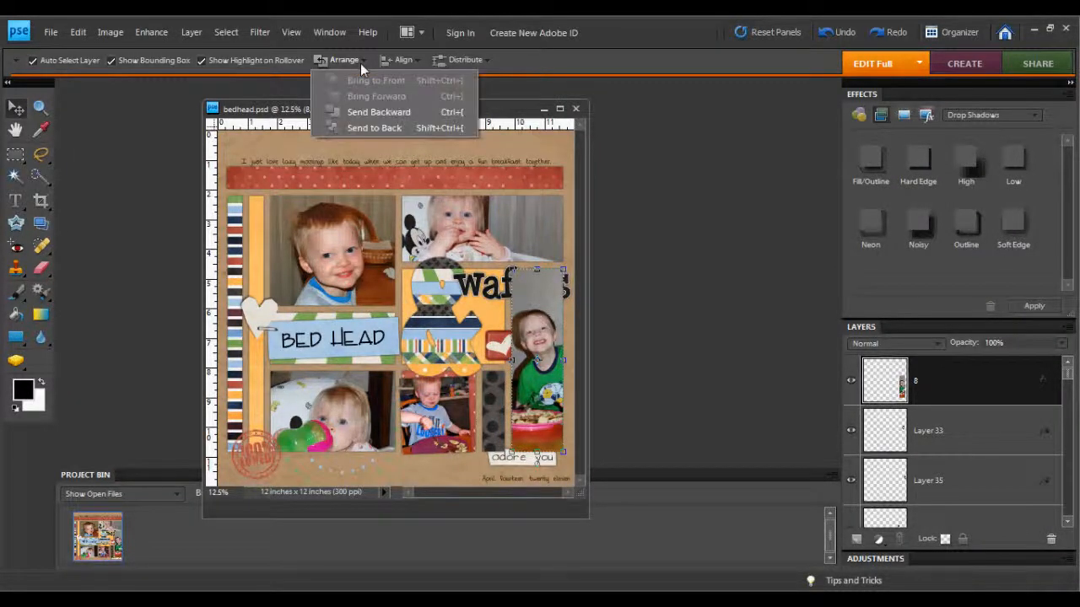
left_click(390, 129)
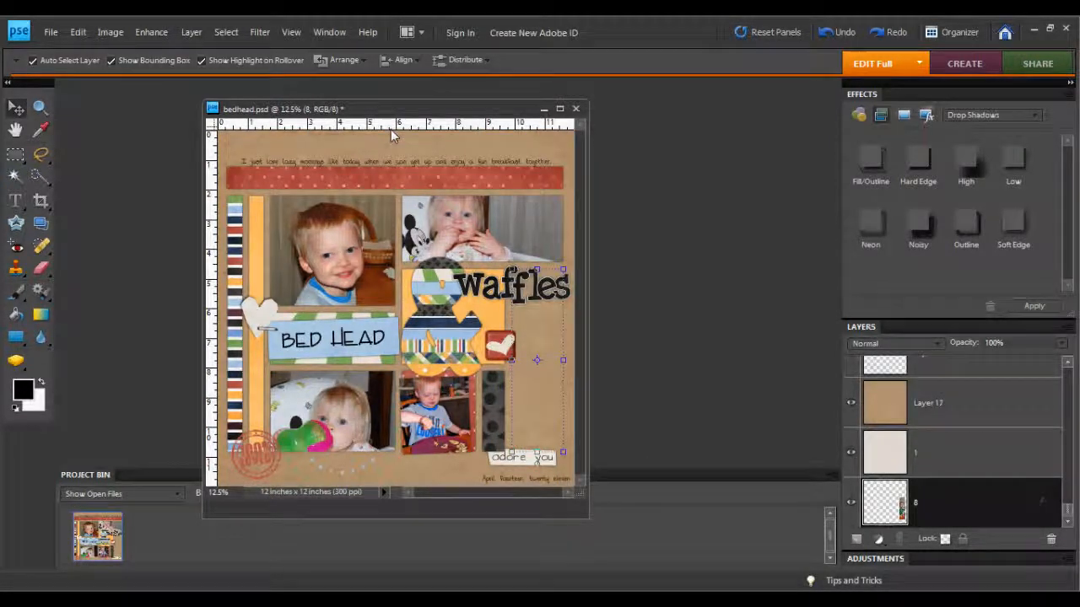
left_click(346, 60)
left_click(368, 80)
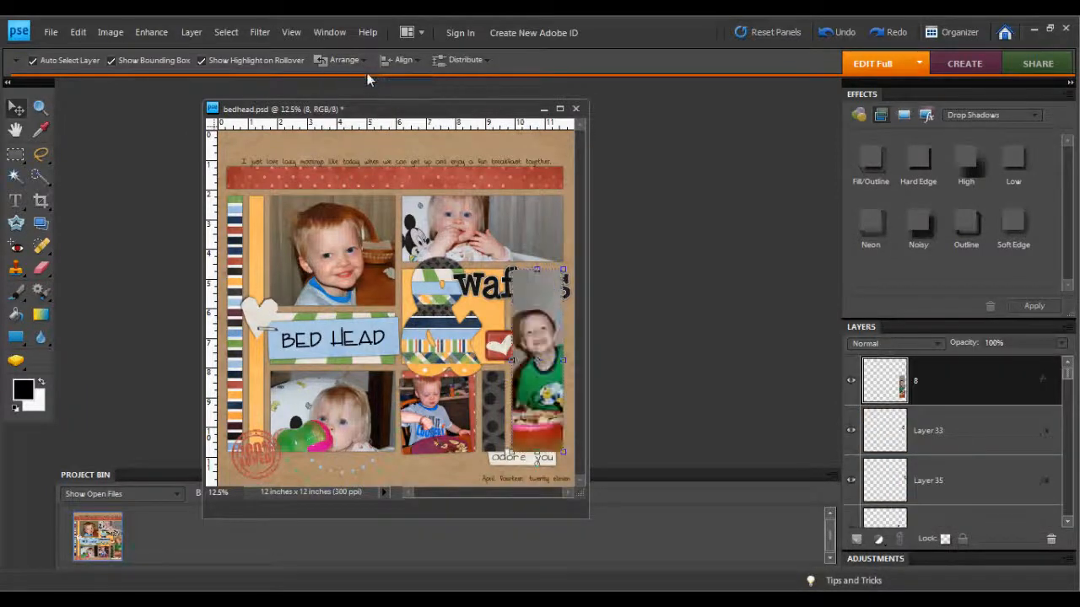
Step: Try sending the tall photo one layer backward, then undo the change
left_click(365, 63)
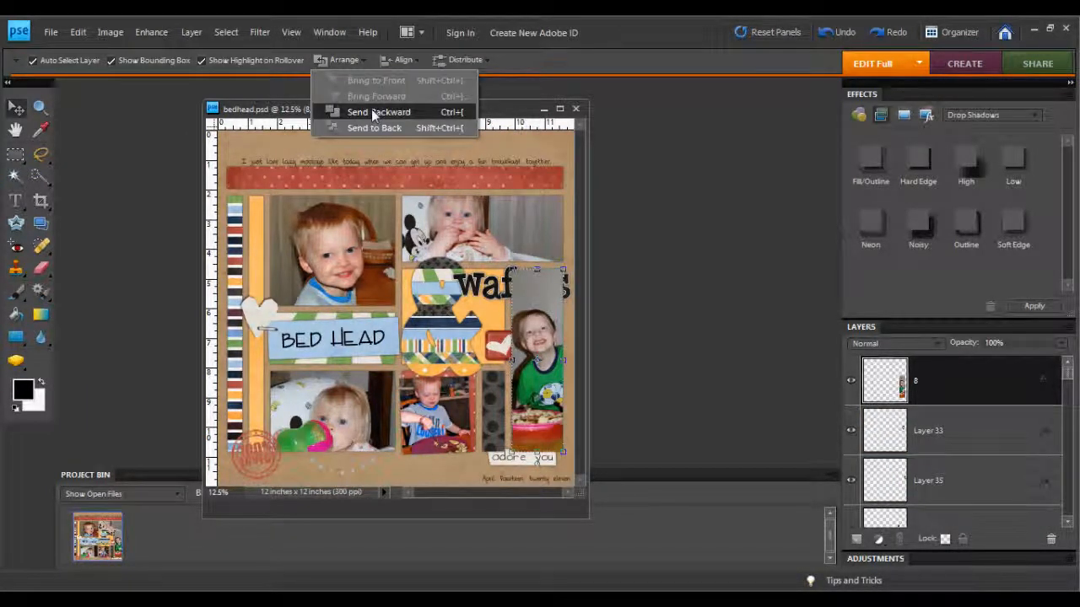
left_click(372, 111)
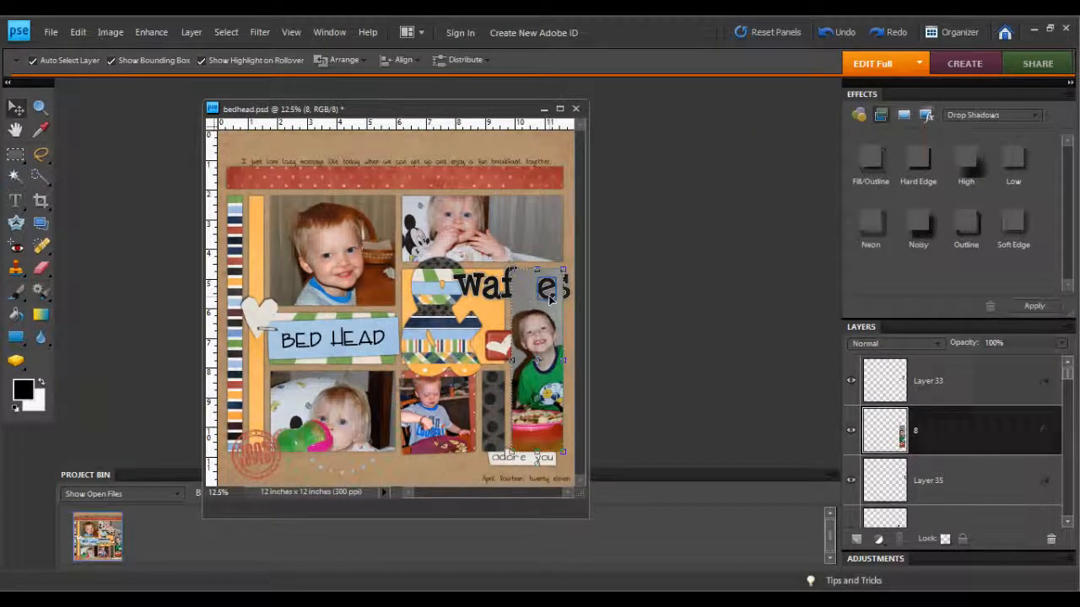
key("ctrl+z")
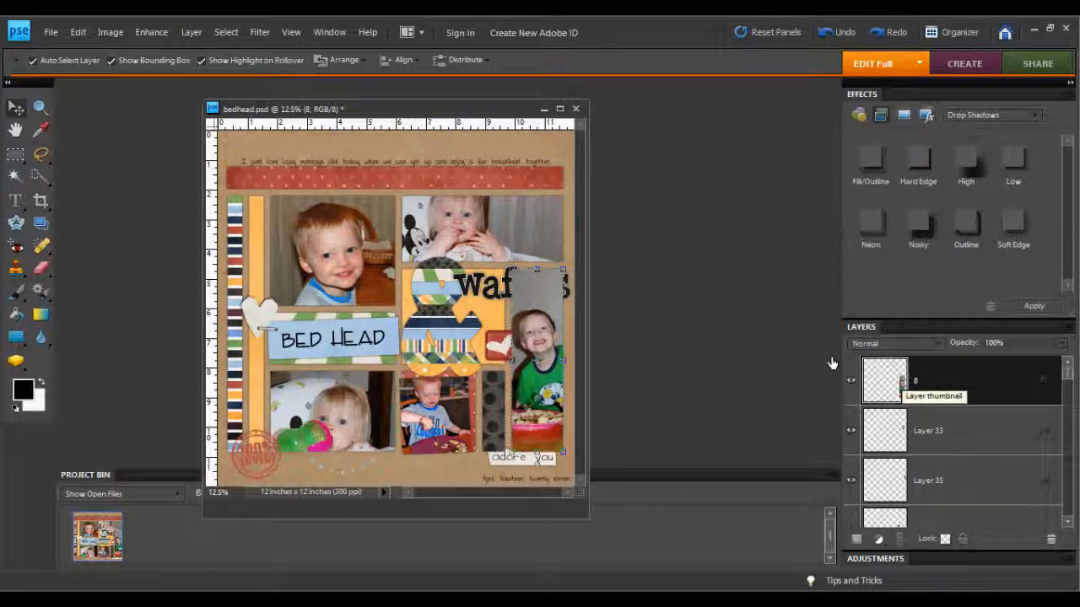
Step: Send the tall photo backward by one layer, placing it just below Layer 33
left_click(341, 60)
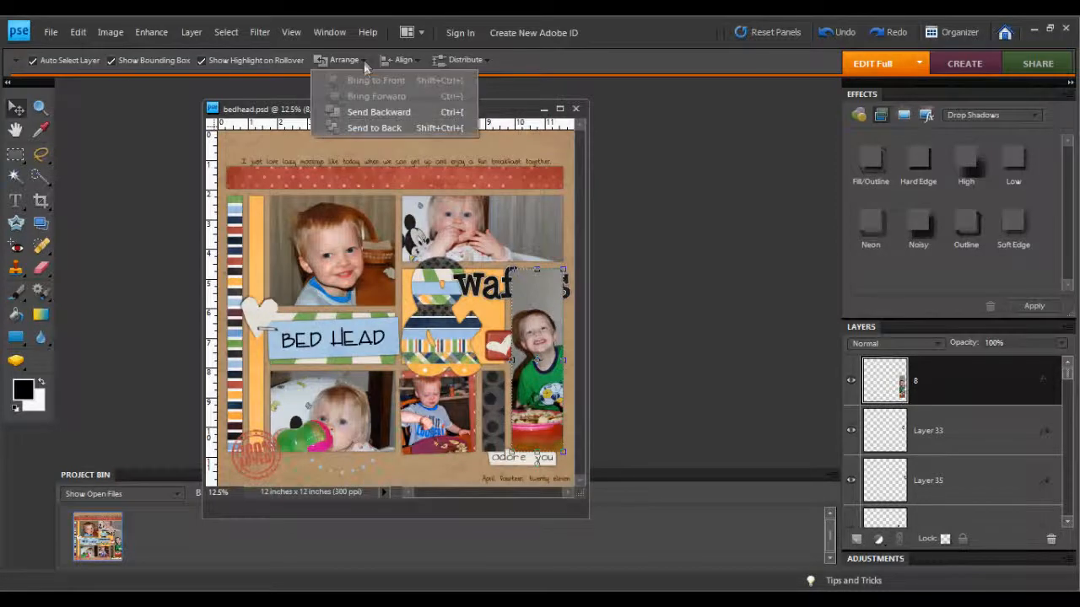
left_click(371, 120)
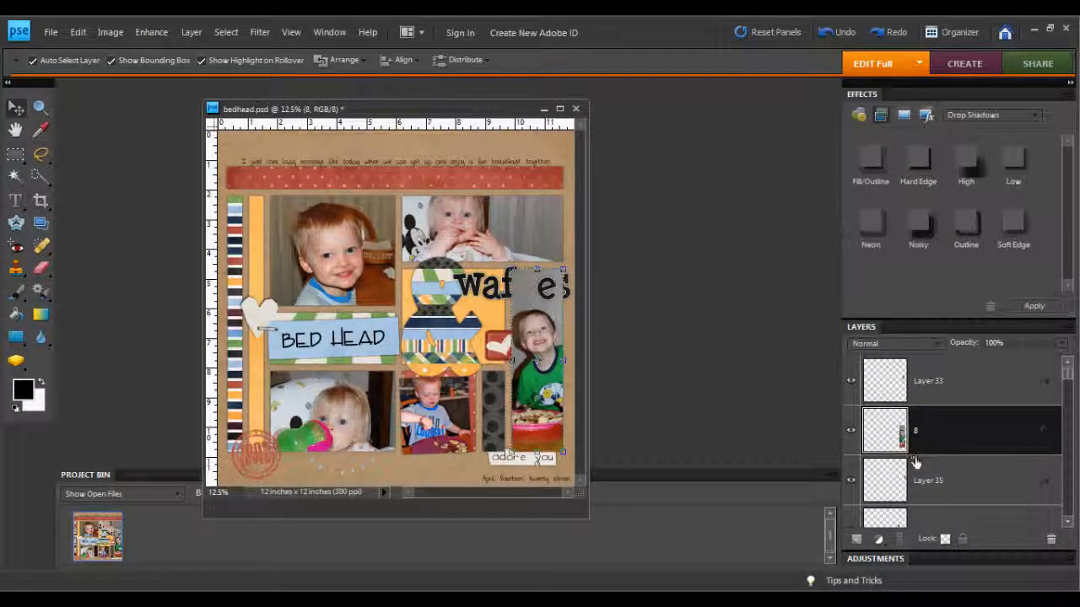
Step: Send the tall photo backward by two more layers, placing it just below Layer 32
left_click(366, 62)
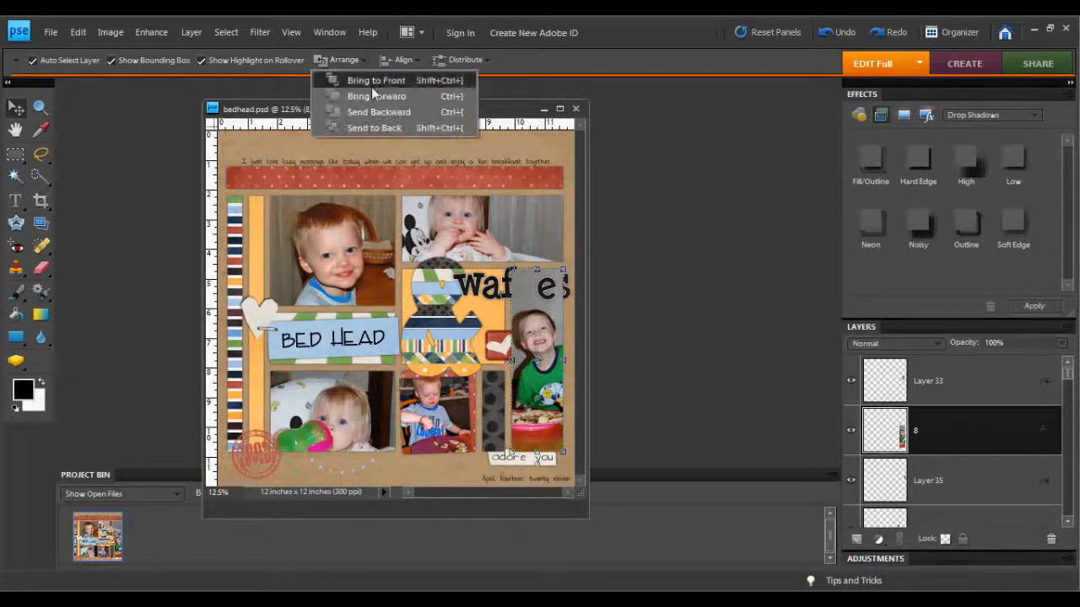
left_click(379, 115)
left_click(366, 61)
left_click(372, 110)
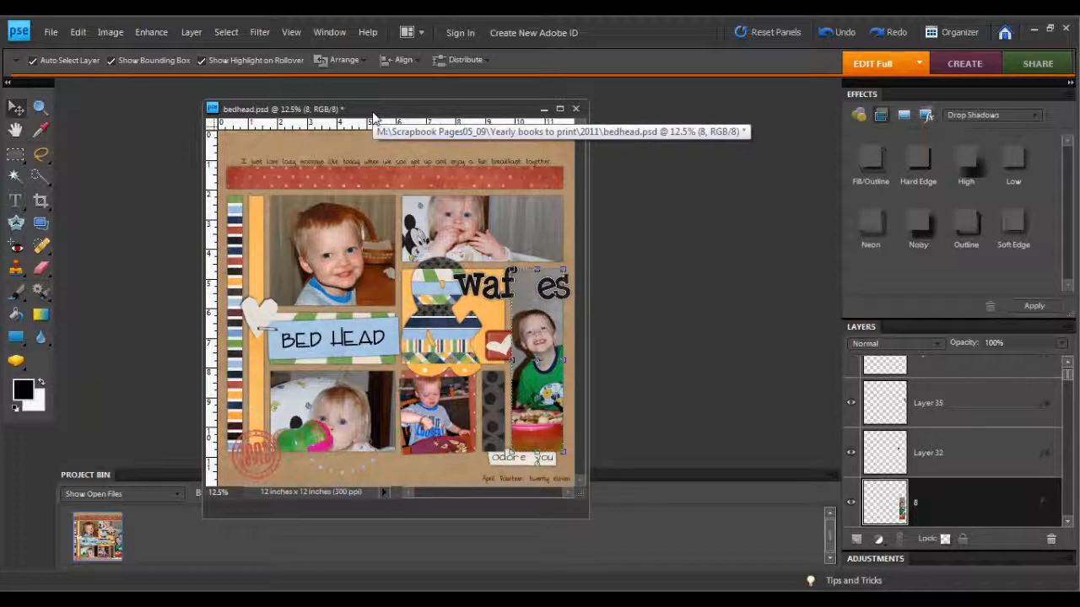
Step: Bring the tall photo forward twice, then send it to the very back and return it to the front of the stack
key("ctrl+]")
key("ctrl+]")
key("ctrl+shift+[")
key("ctrl+shift+]")
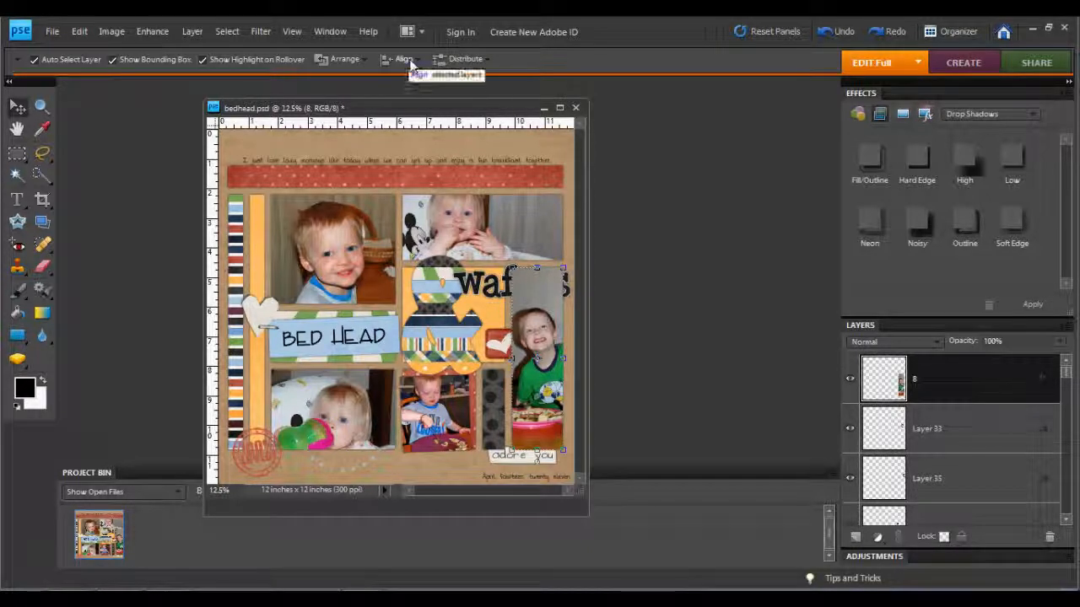
Step: Select the wide Mickey photo together with the large photo beside it and align their bottom edges
left_click(465, 241)
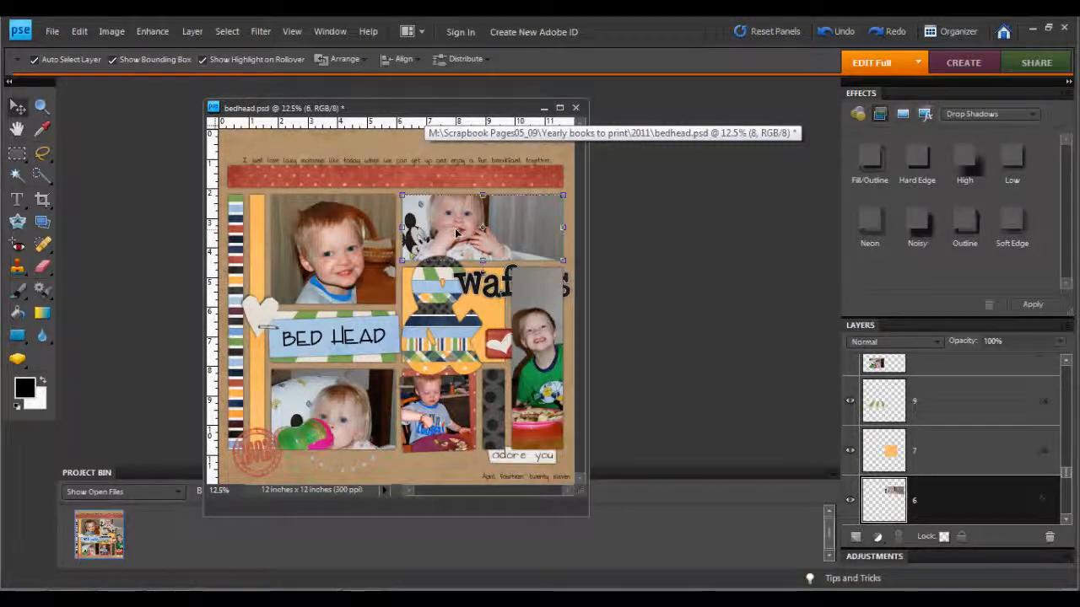
left_click(371, 239, "shift")
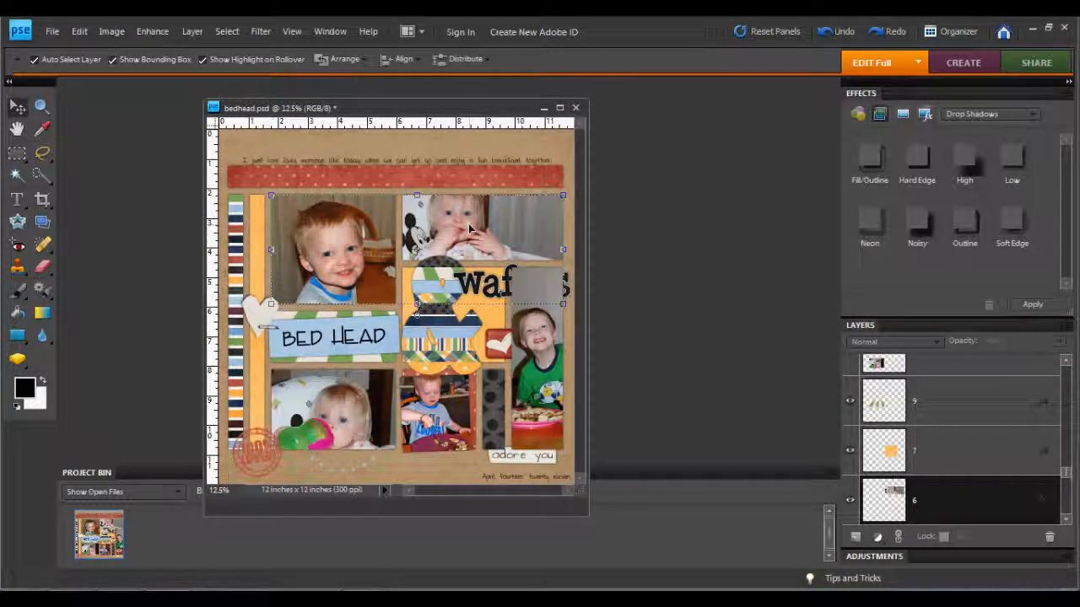
left_click(415, 61)
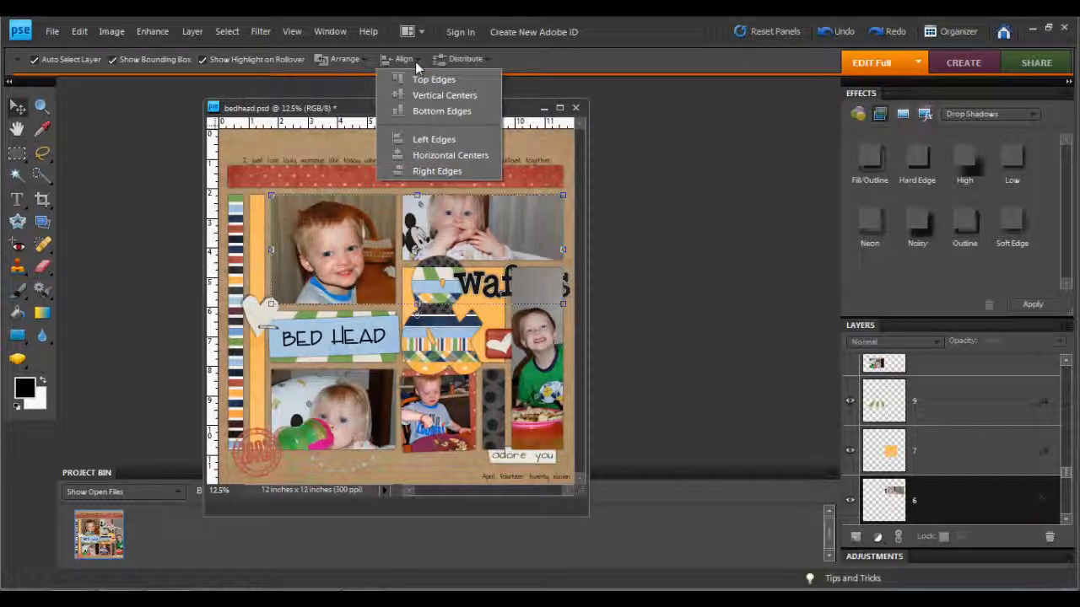
left_click(432, 110)
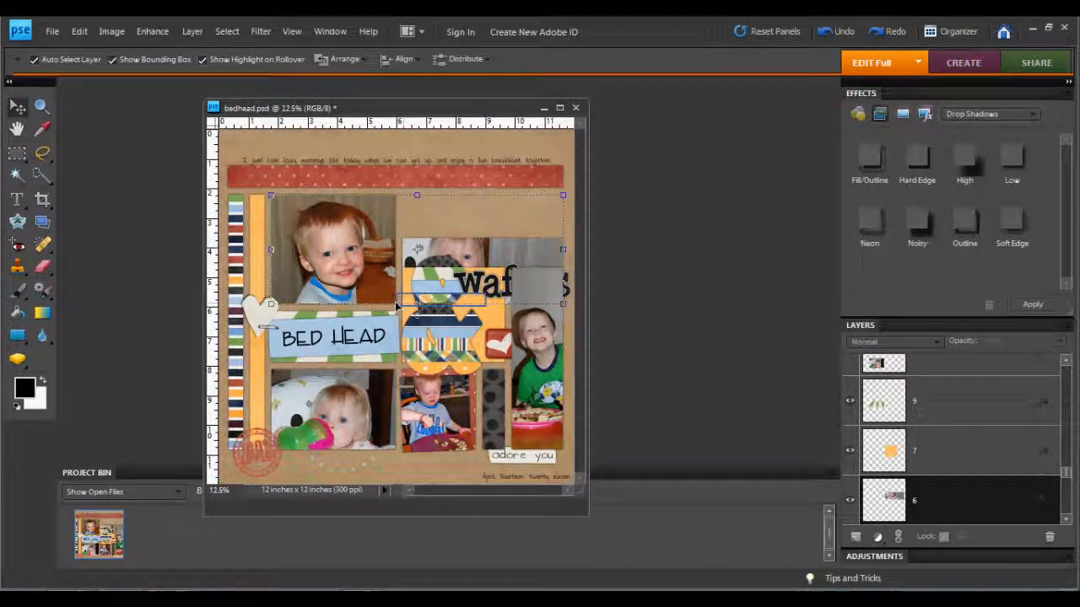
Step: Try aligning the two selected photos by their left edges, then undo the alignments
left_click(385, 60)
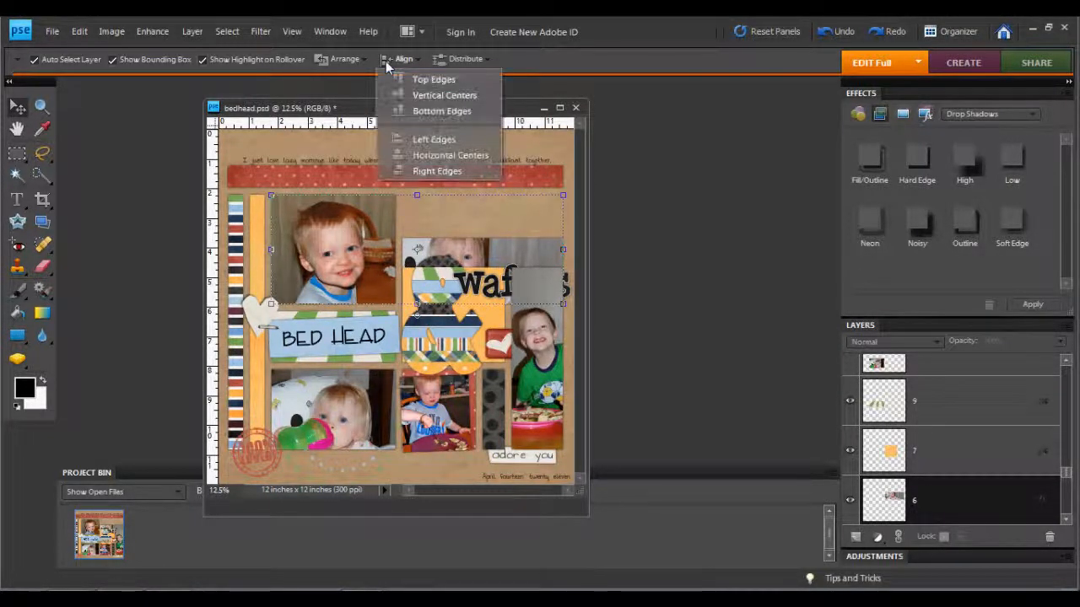
left_click(412, 139)
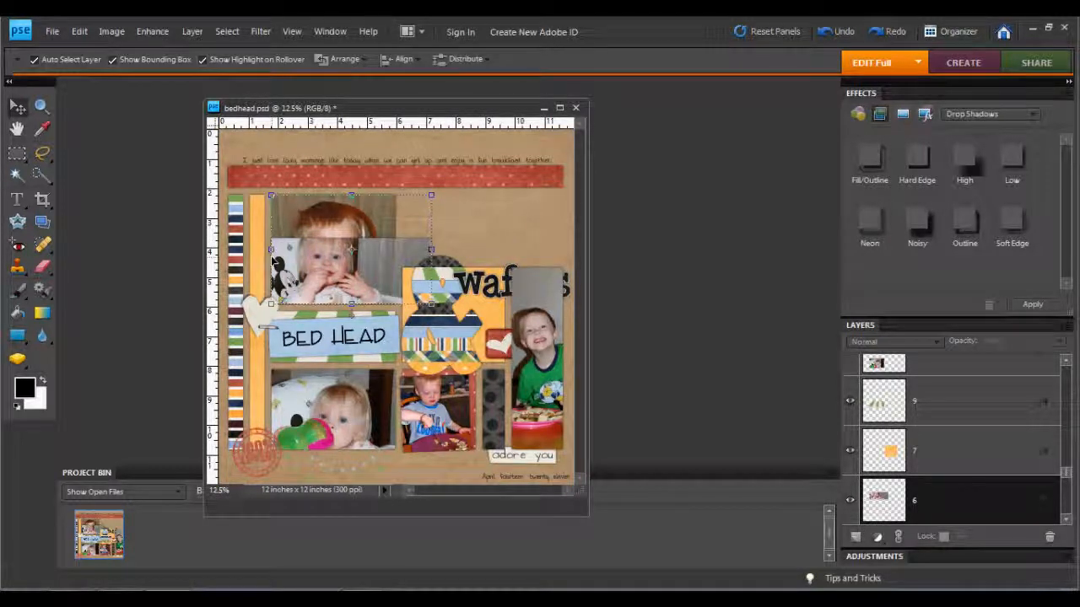
key("ctrl+z")
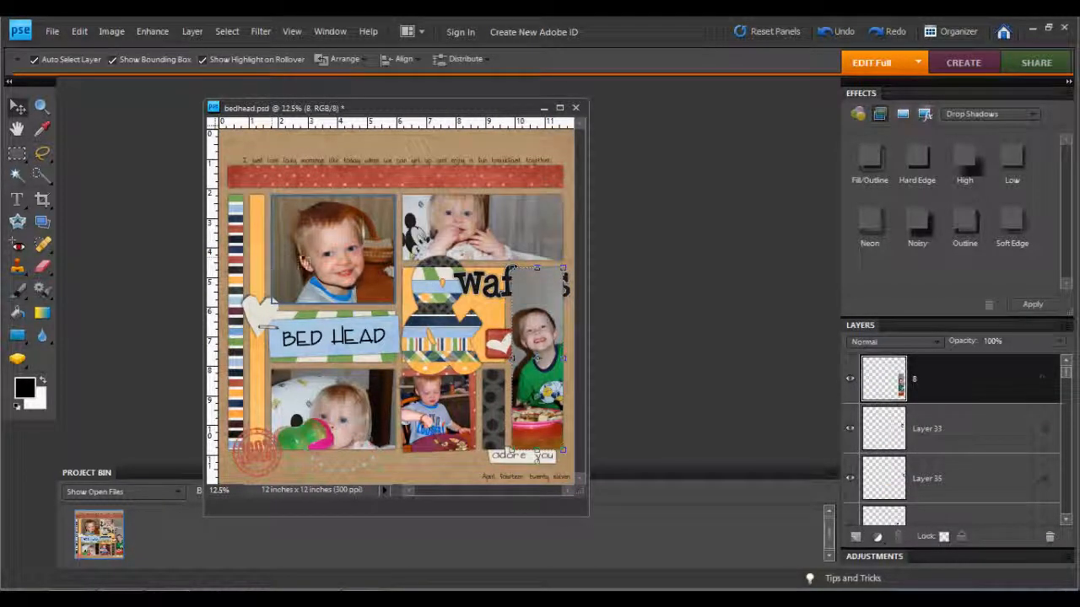
Step: Select the red polka-dot strip together with the large photo below it and align their left edges
left_click(368, 181)
left_click(359, 216)
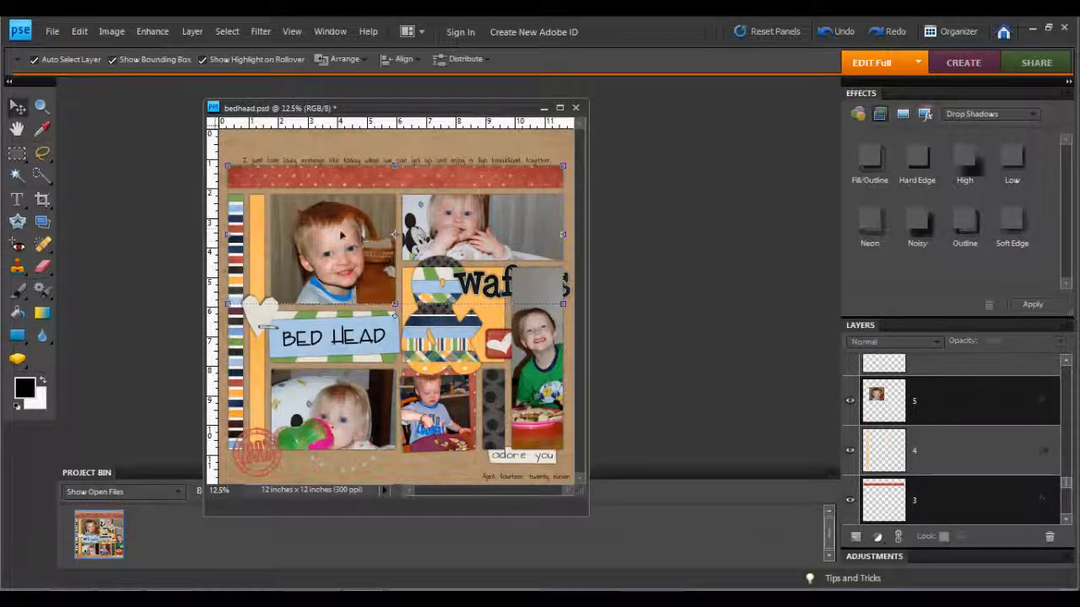
left_click(416, 60)
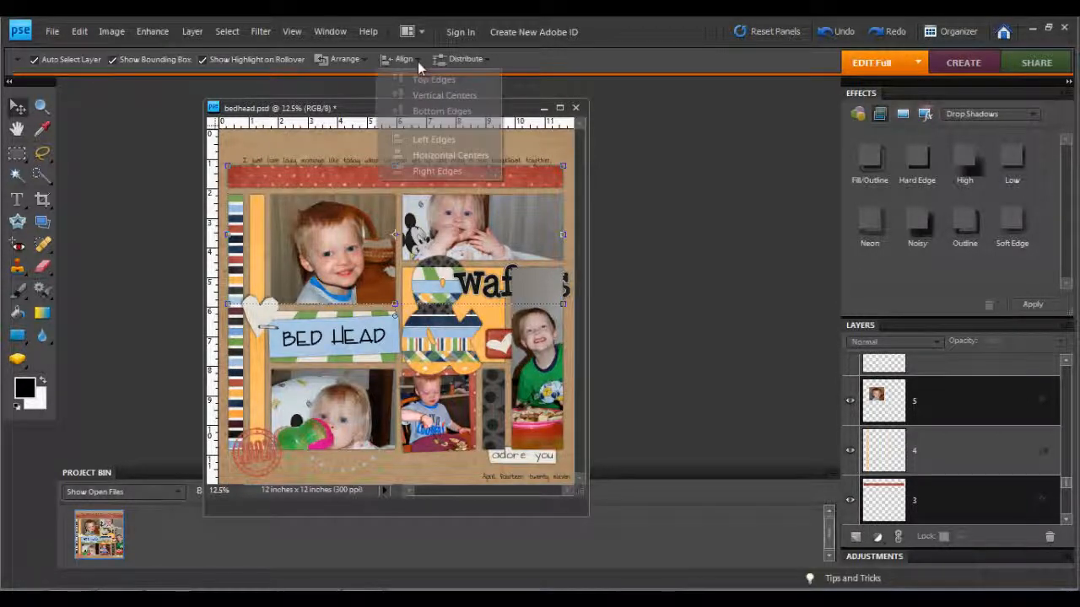
left_click(433, 145)
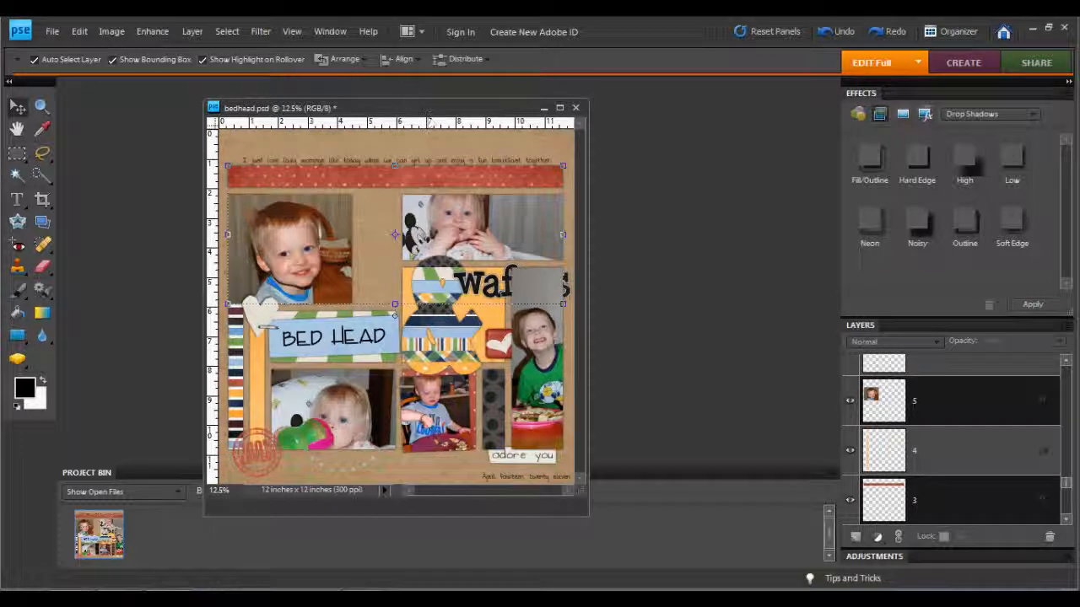
Step: Try aligning the red strip and the large photo by their horizontal centers, then undo the alignments
left_click(404, 60)
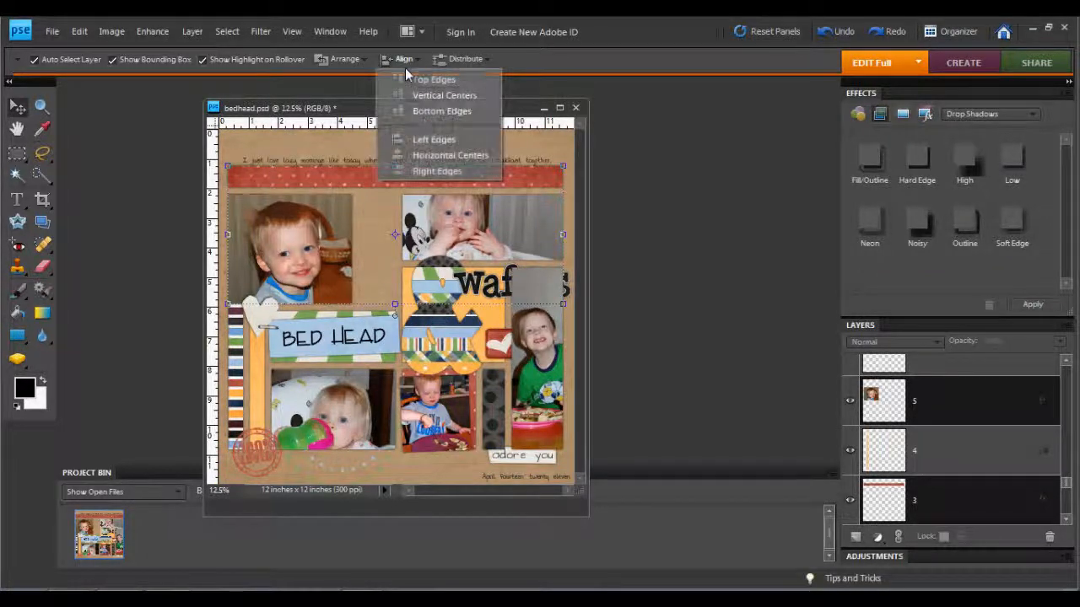
left_click(432, 154)
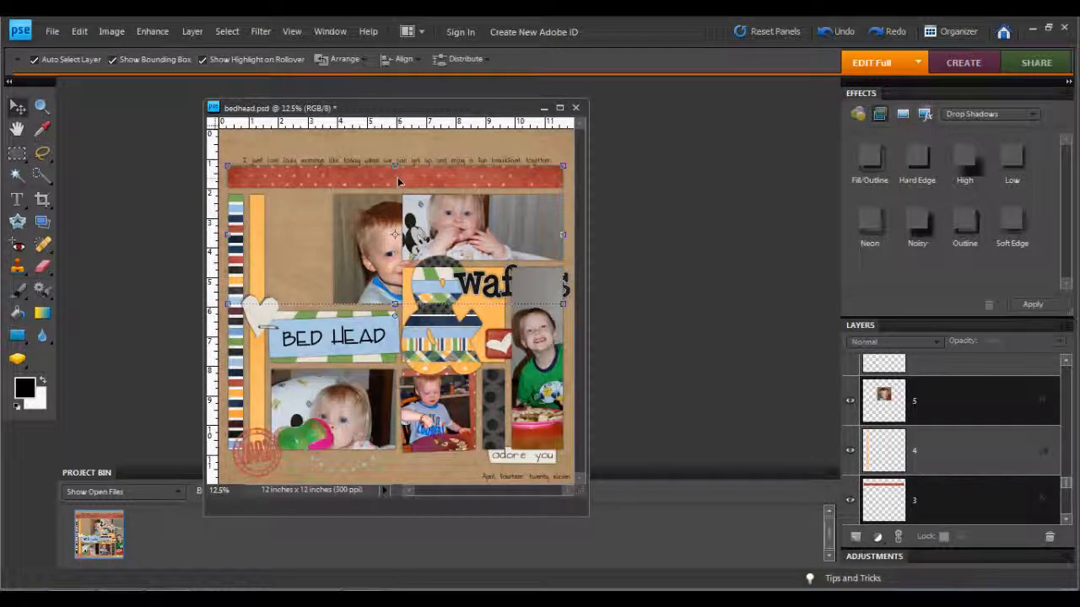
key("ctrl+z")
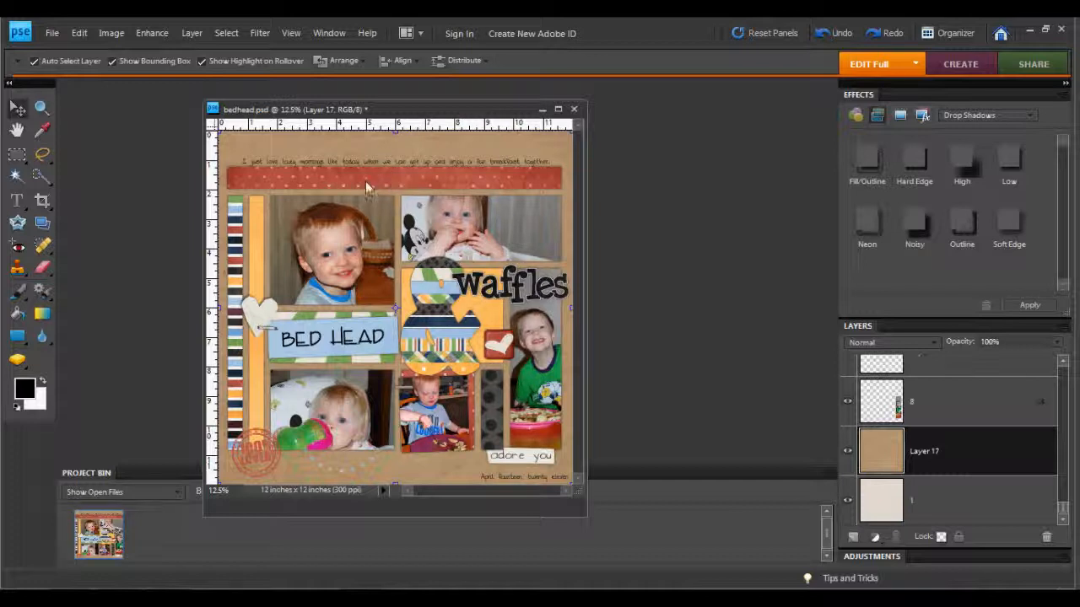
Step: Select the large photo, the orange strip and the multicolored striped strip, and distribute them by their bottom edges
left_click(344, 216)
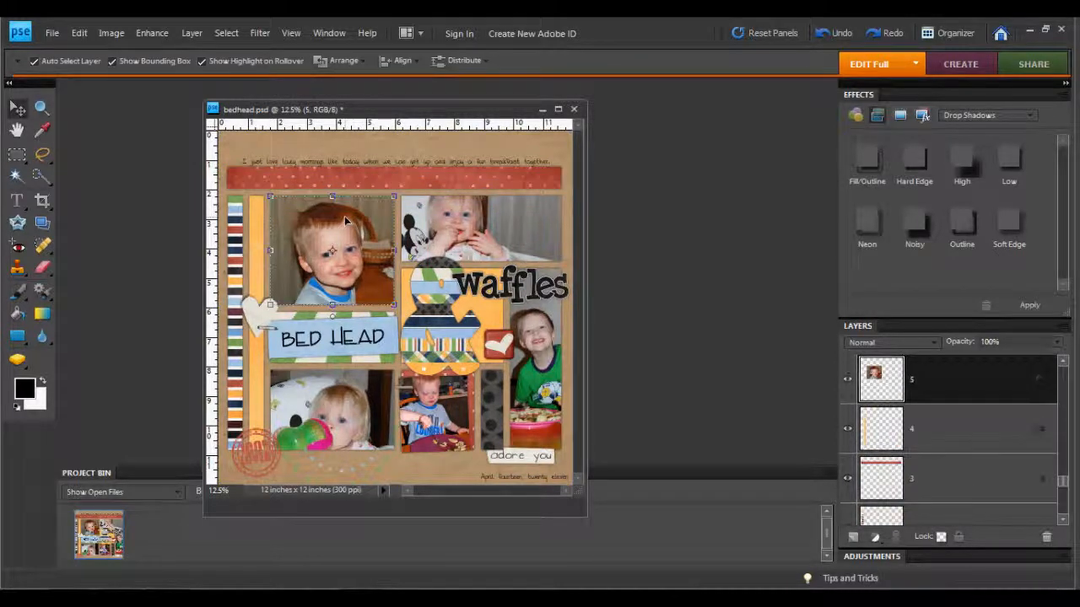
left_click(259, 219, "shift")
left_click(236, 219, "shift")
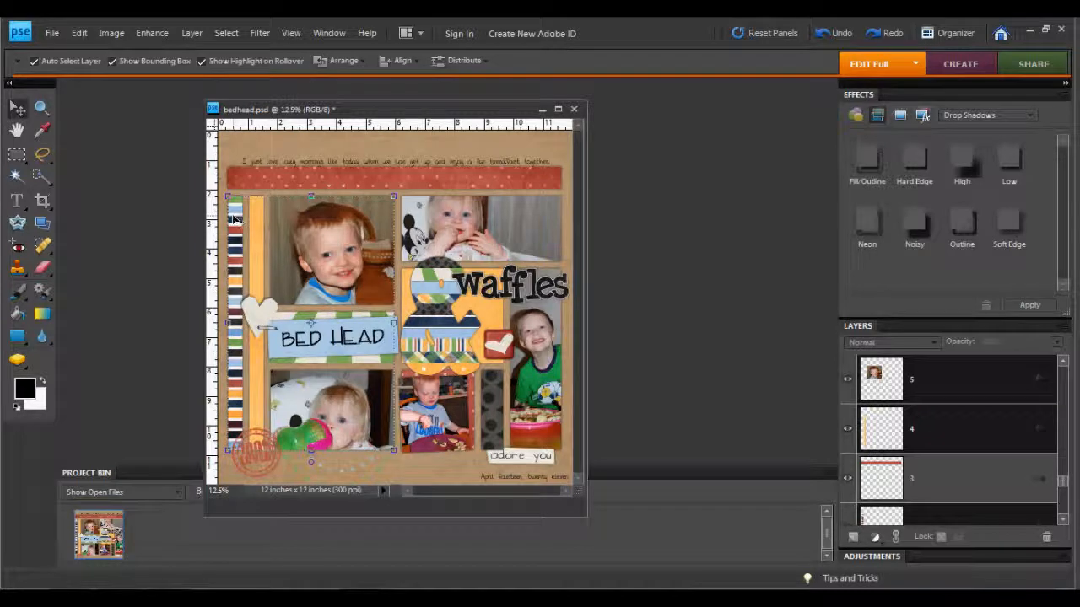
left_click(477, 61)
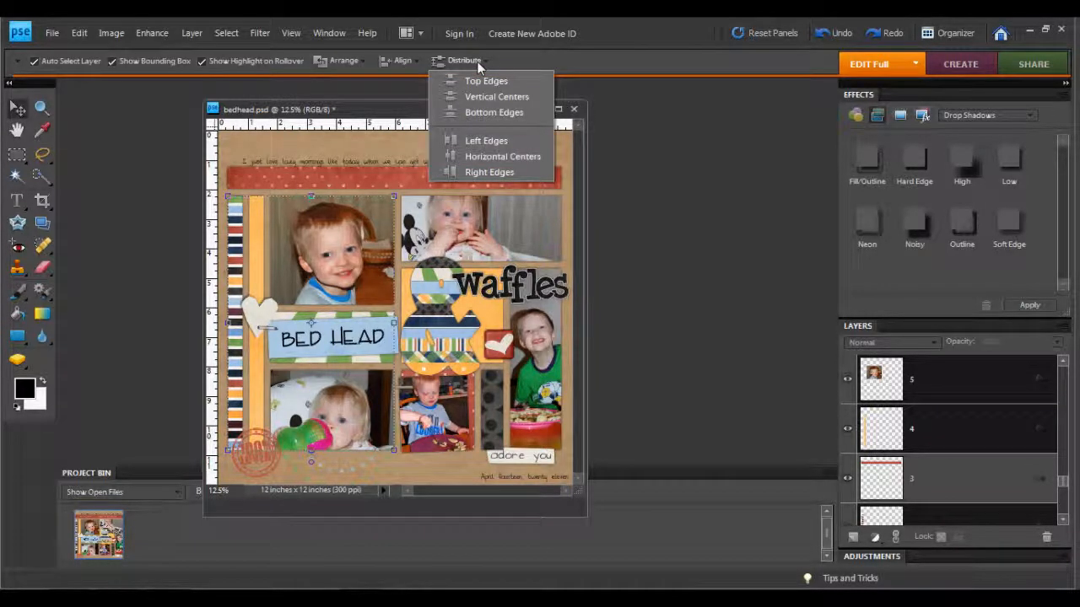
left_click(477, 112)
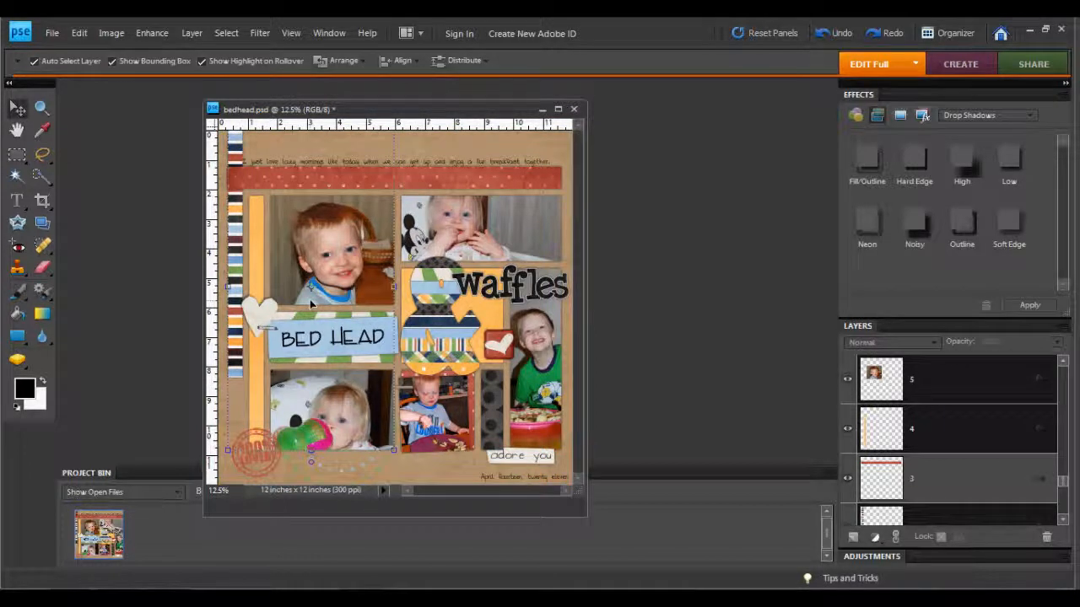
Step: Try distributing the photo and two strips by their right edges, then undo the distributions
left_click(456, 63)
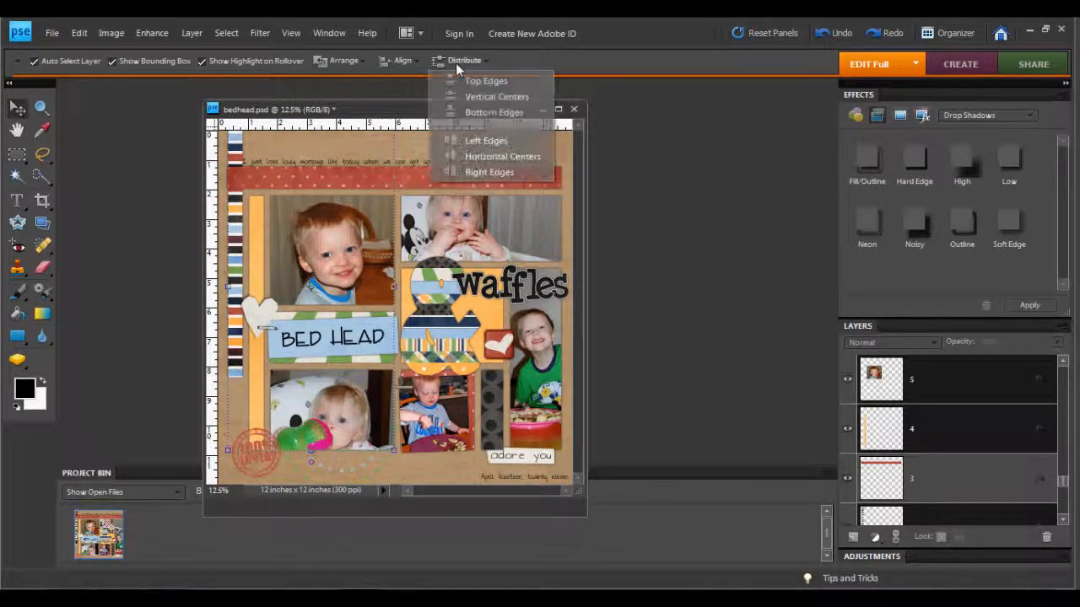
left_click(474, 171)
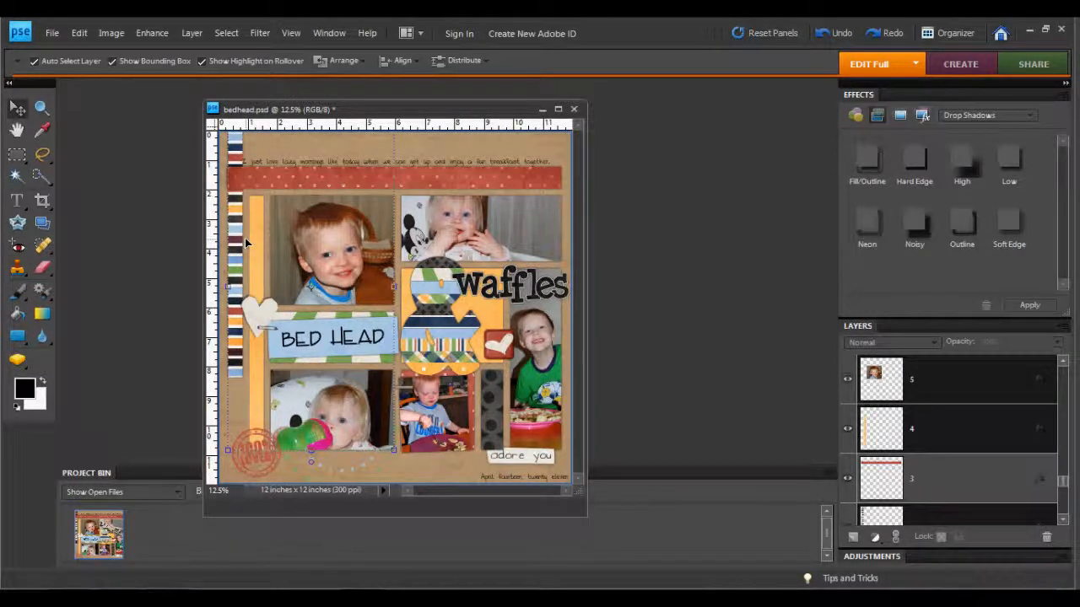
left_click(244, 239)
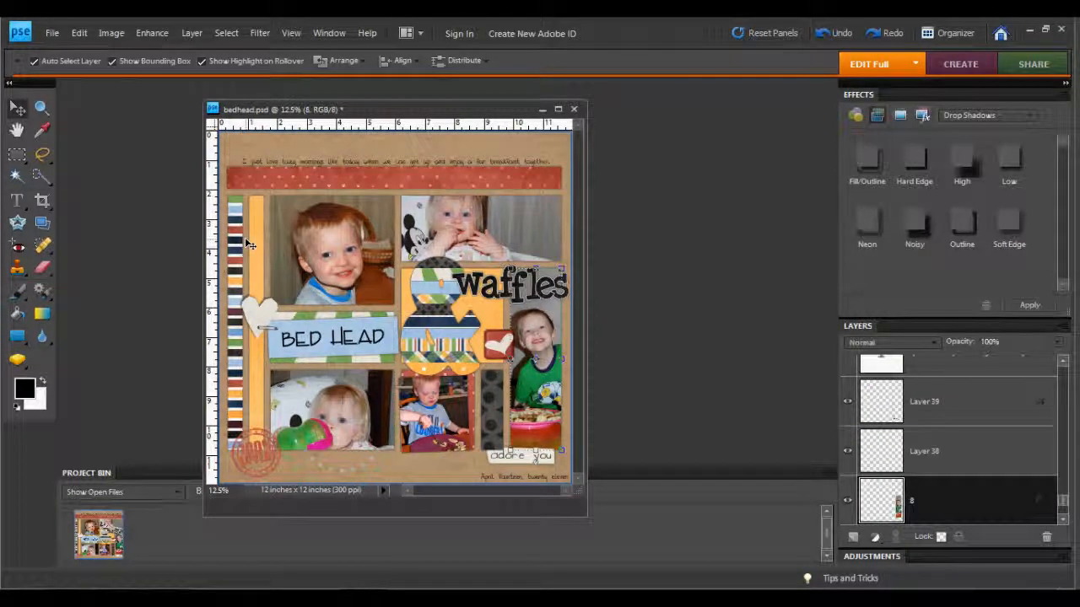
Step: Select the linked letters of the word "waffles" and distribute them by their top edges
left_click(446, 138)
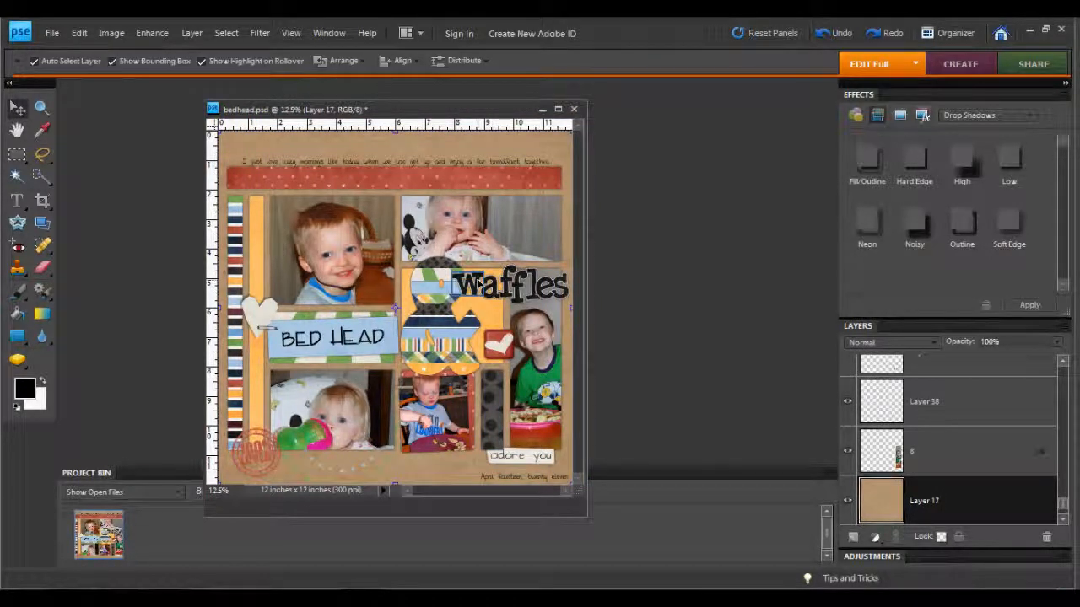
left_click(478, 285)
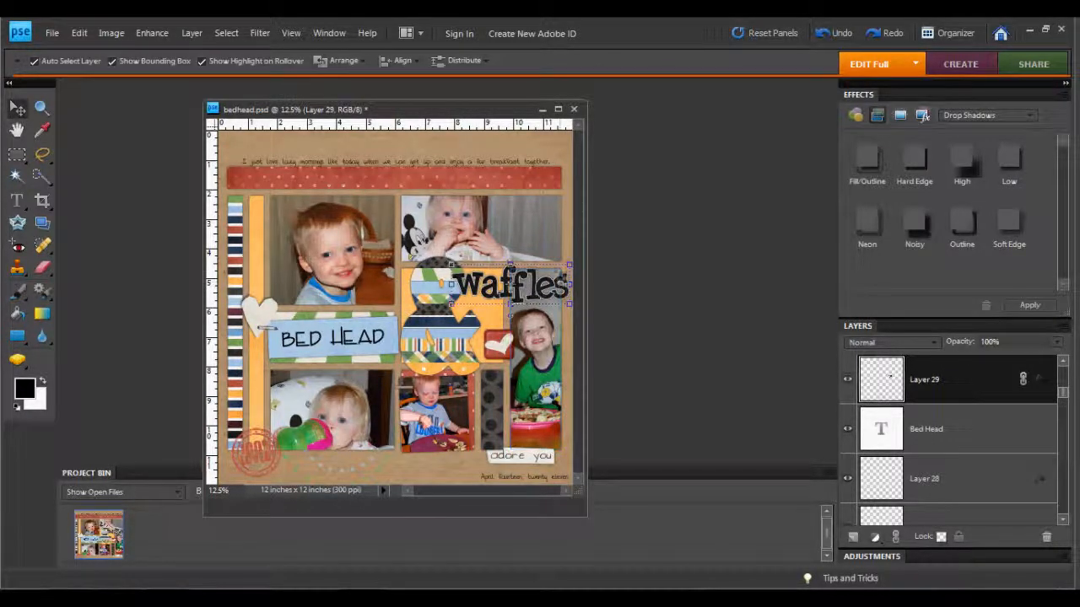
left_click(488, 59)
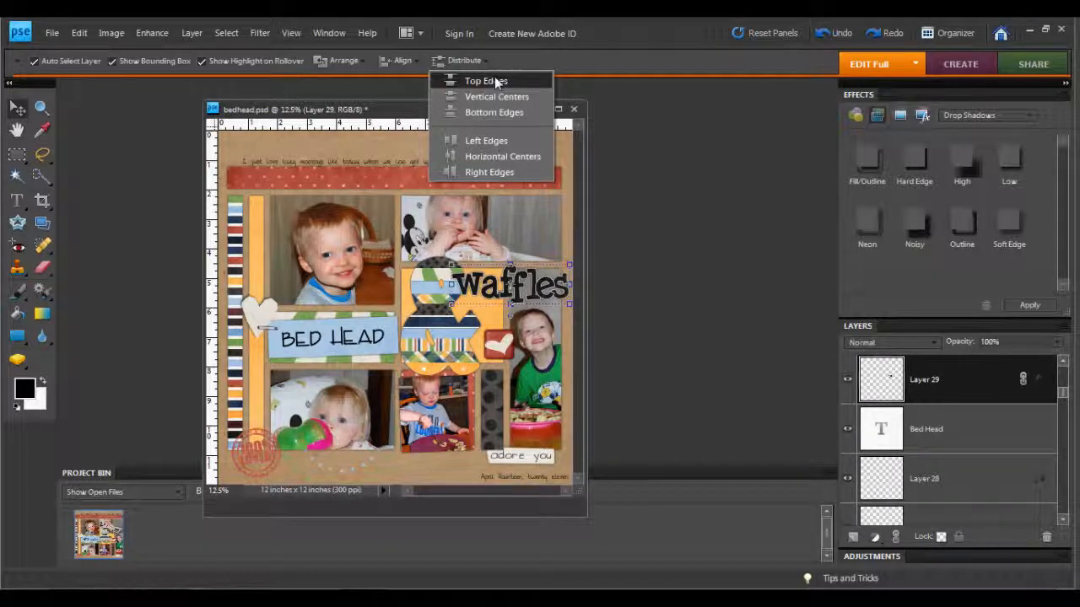
left_click(494, 80)
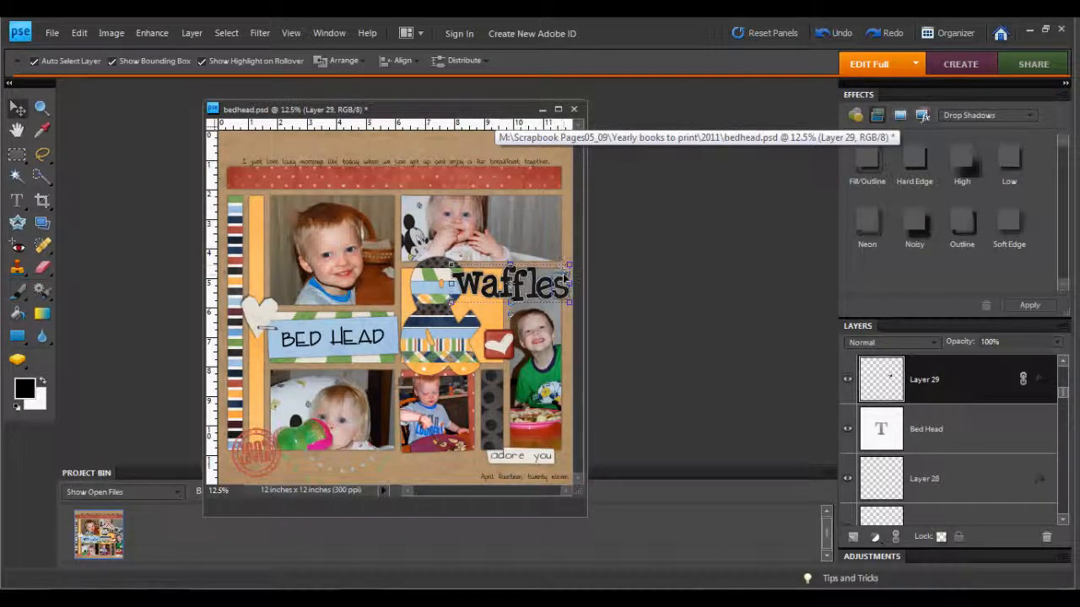
Step: Align the linked "waffles" letters by their top edges, then distribute them by their bottom edges
left_click(417, 58)
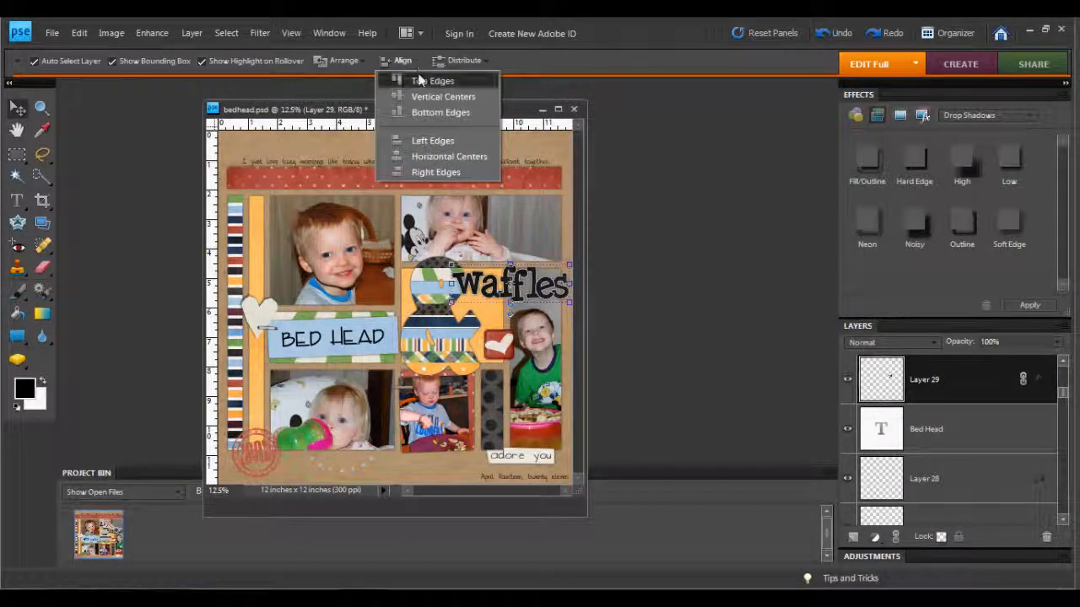
left_click(418, 75)
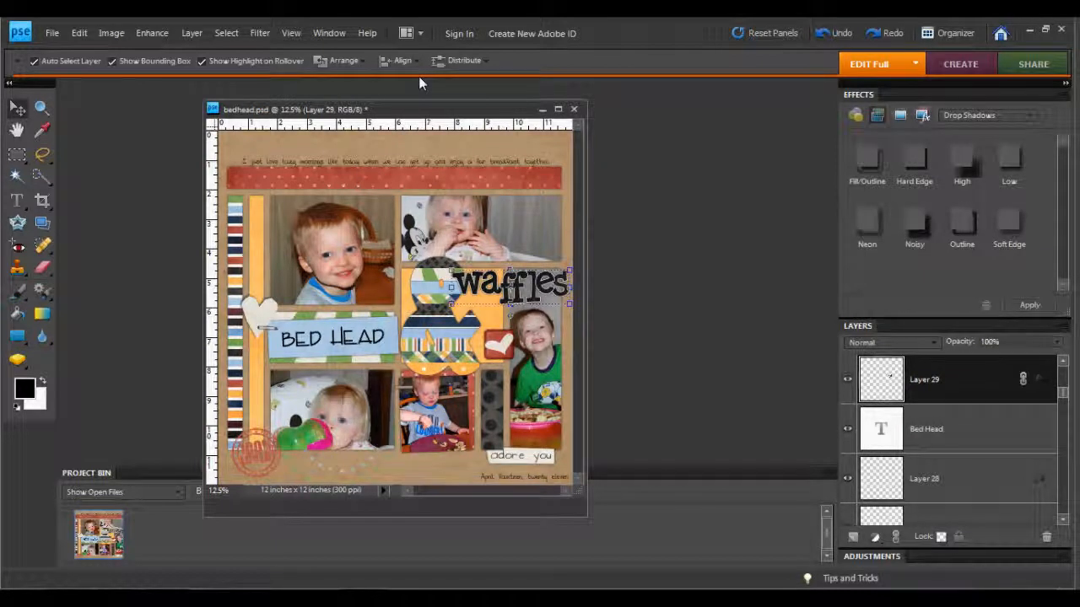
left_click(489, 61)
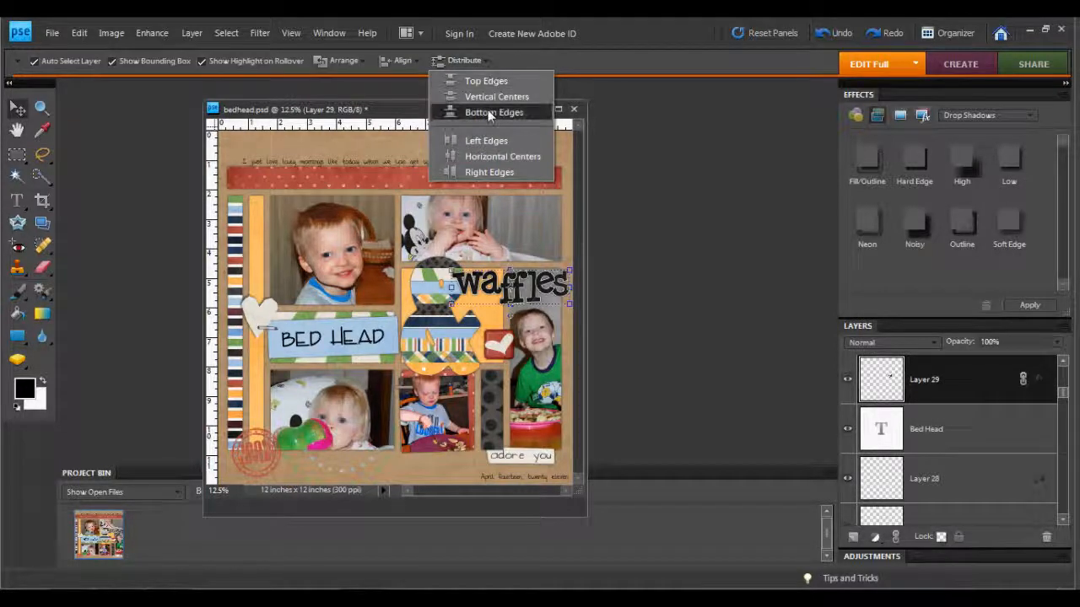
left_click(489, 113)
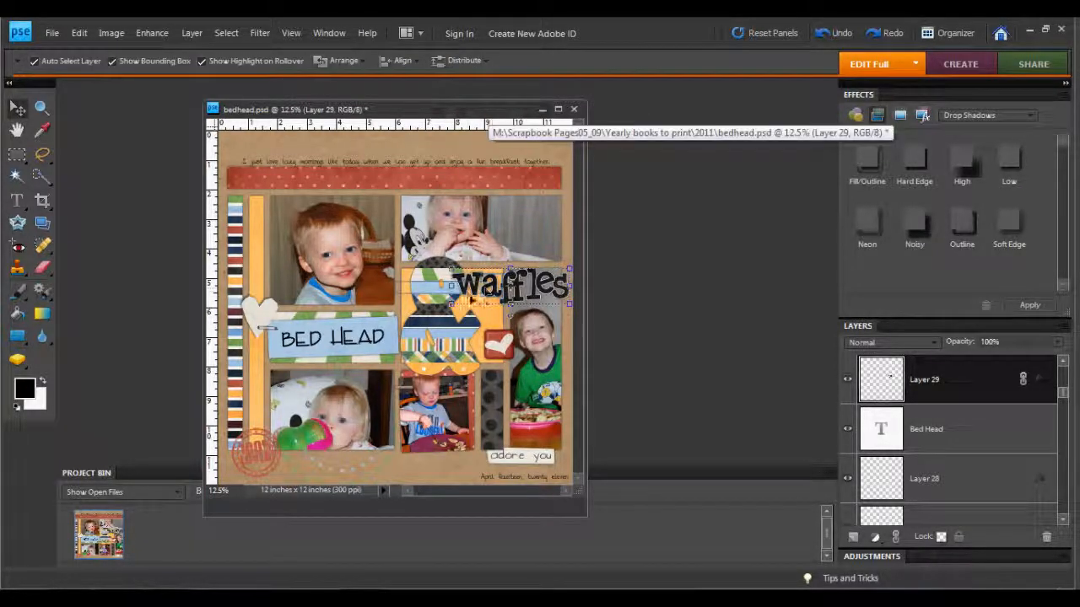